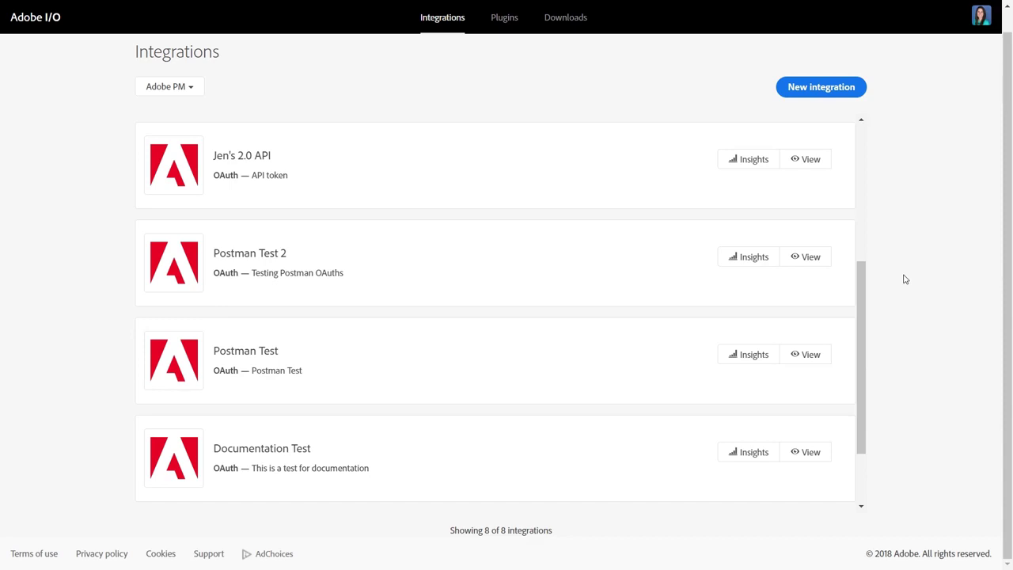
Start a new API-access integration for Adobe Analytics with the OAuth integration type and proceed to its integration details.
left_click(838, 101)
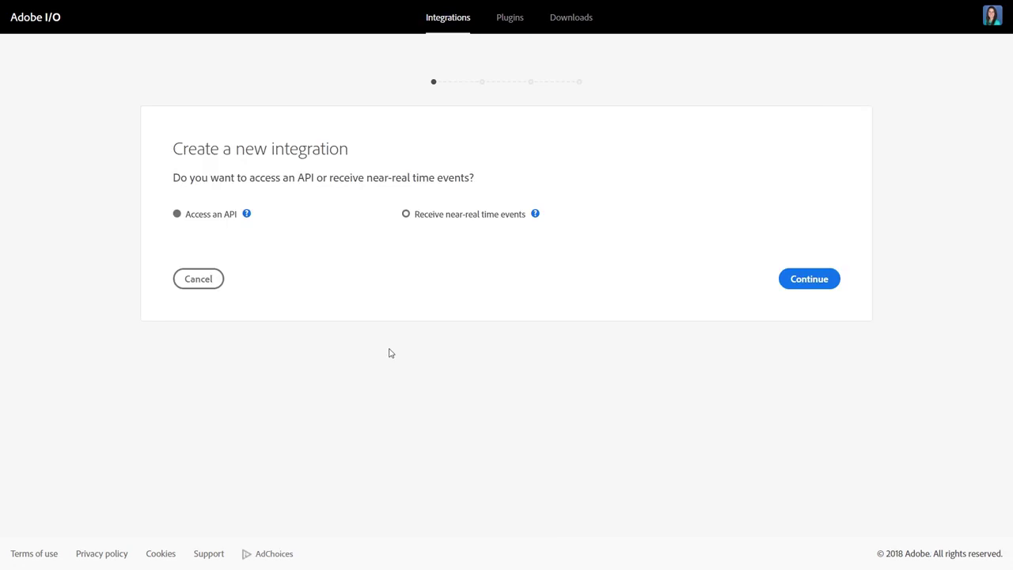
left_click(814, 285)
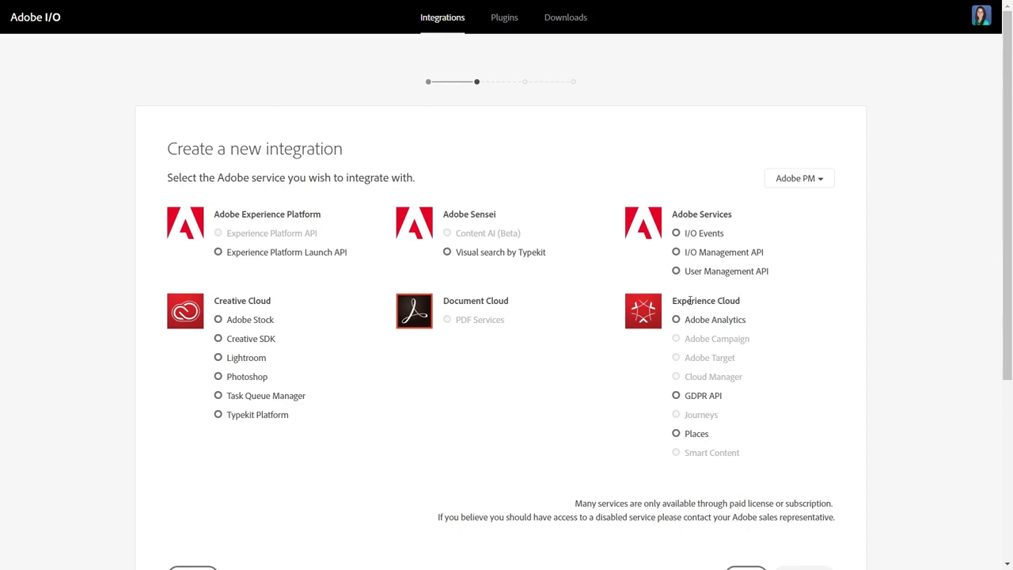
left_click(676, 320)
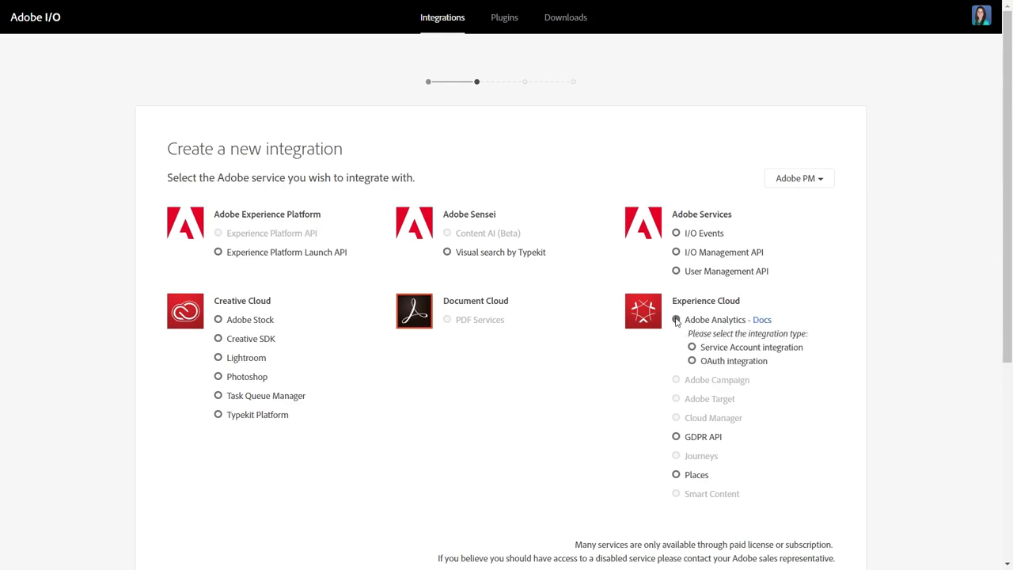
left_click(692, 361)
scroll(825, 396, "down", 3)
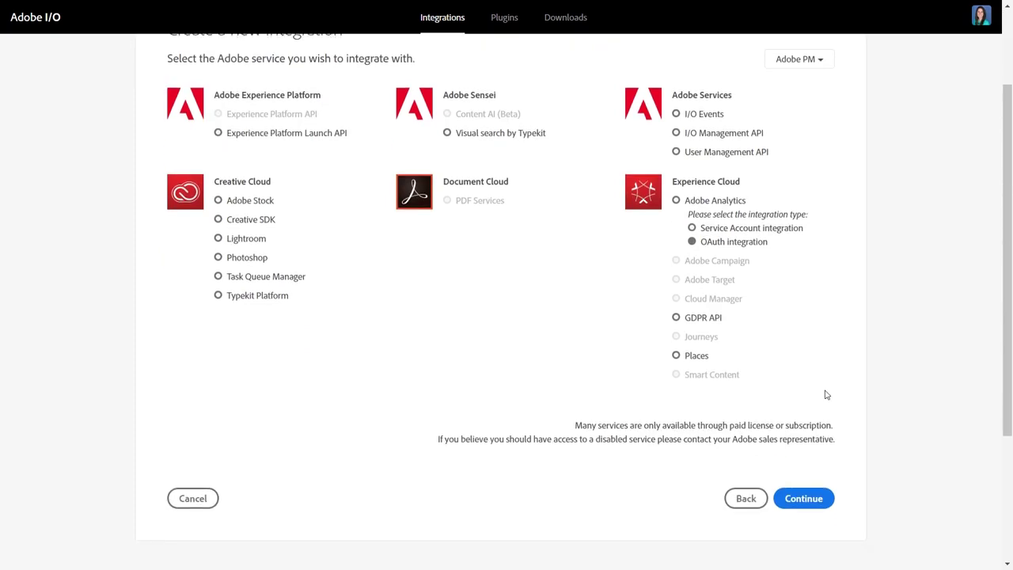
left_click(802, 499)
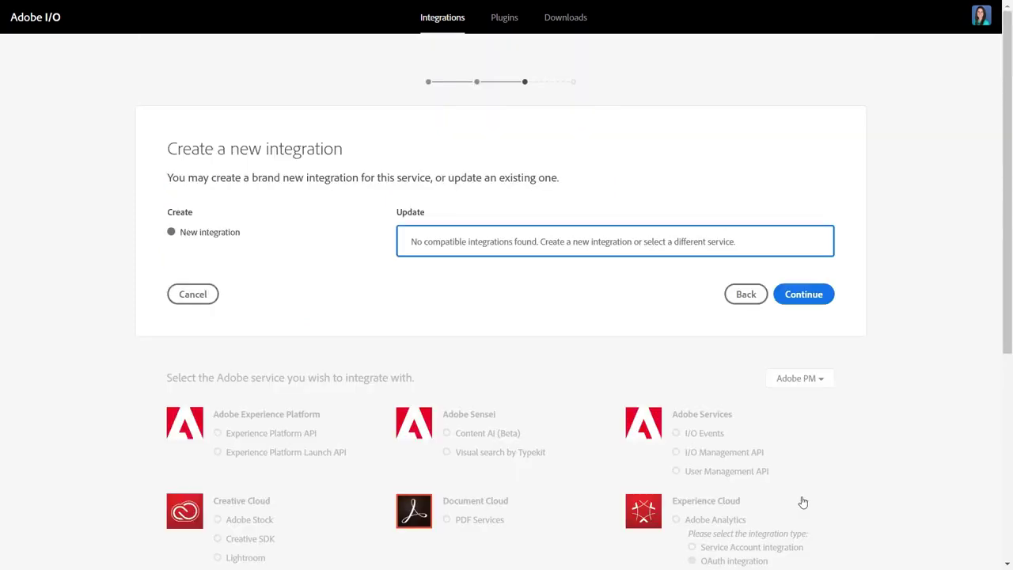
left_click(814, 294)
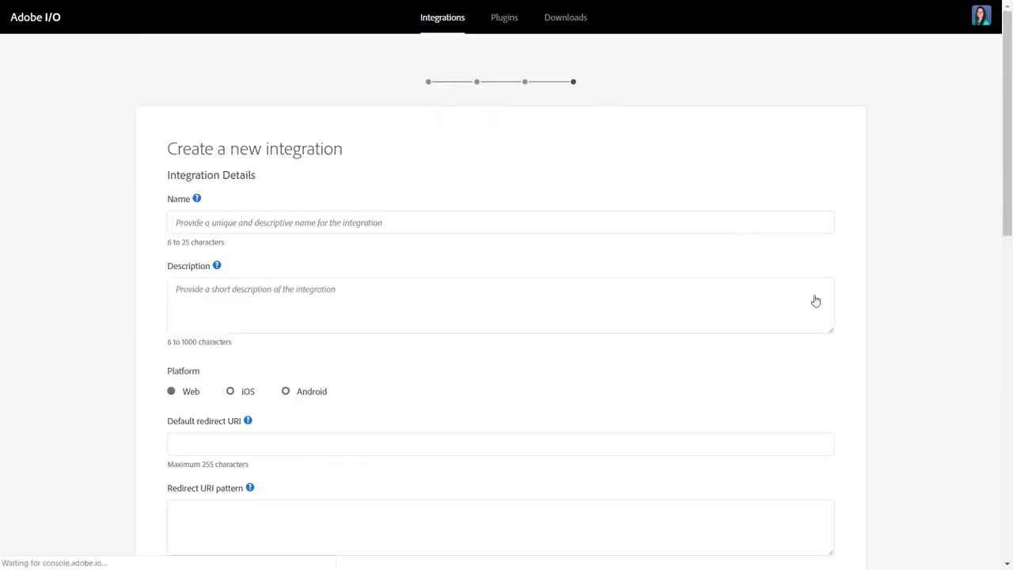
scroll(631, 256, "down", 1)
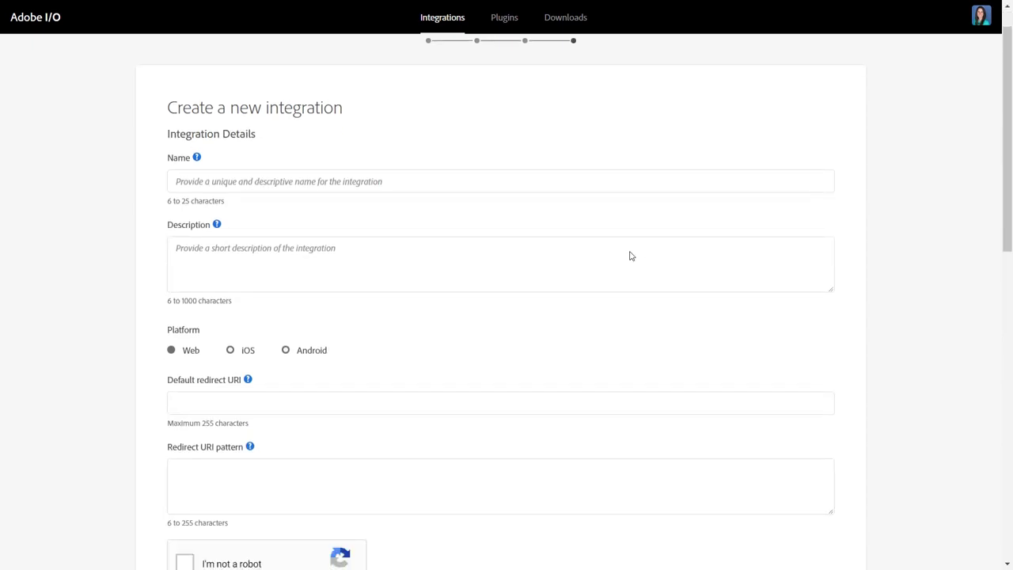
scroll(631, 255, "down", 2)
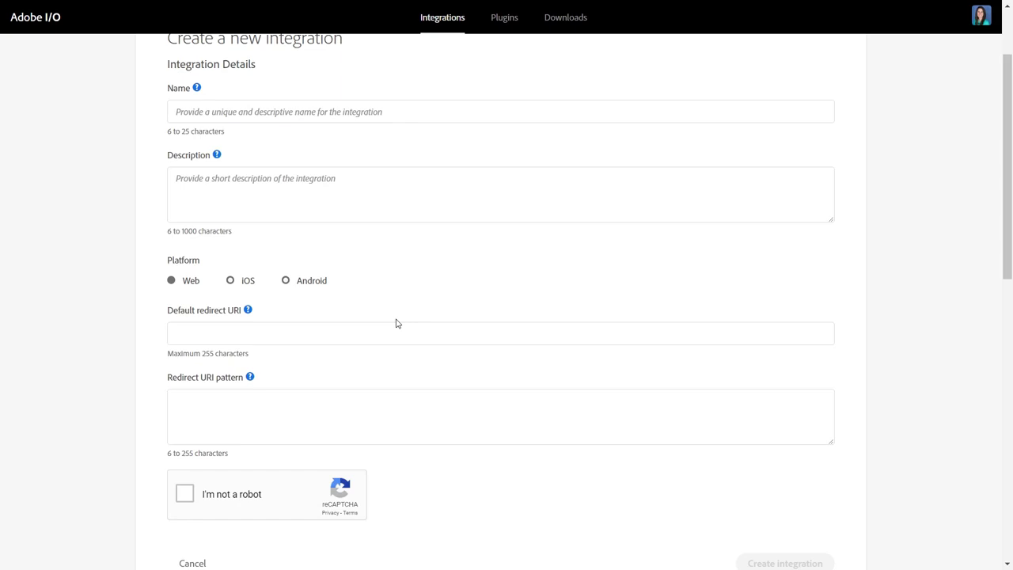
left_click(353, 338)
type("http")
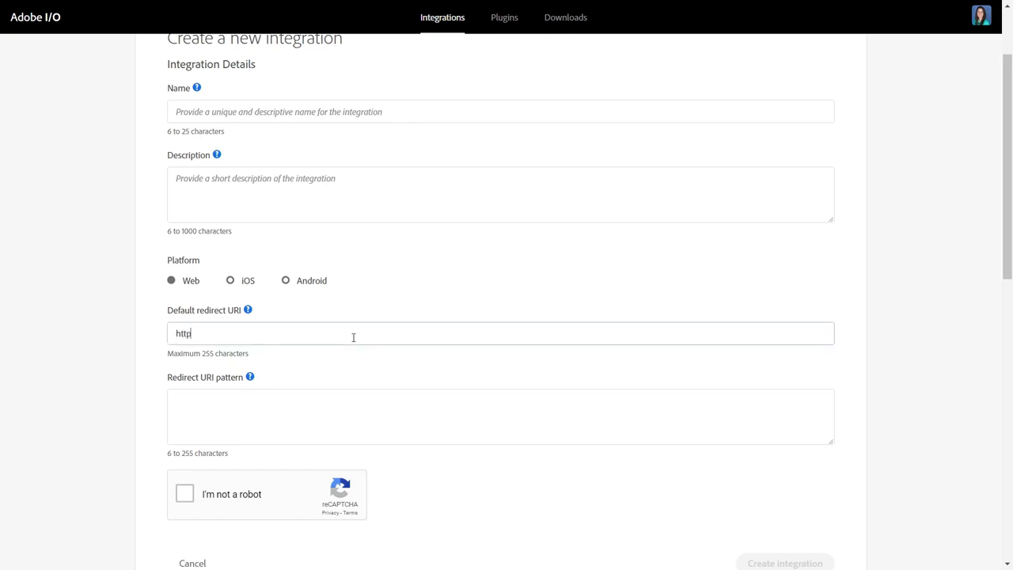
type("s://www.adobe.com")
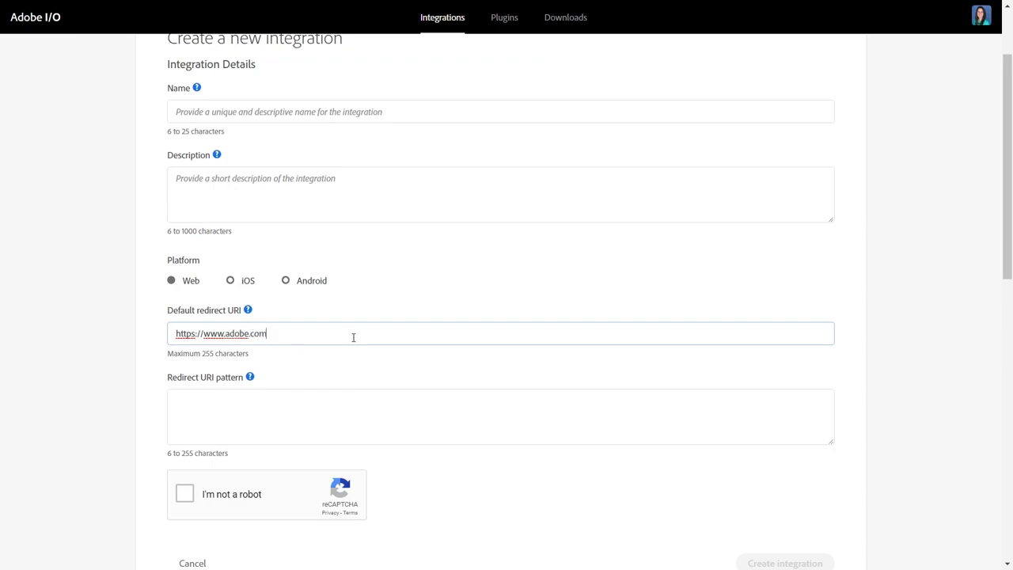
key("Tab")
type("htt")
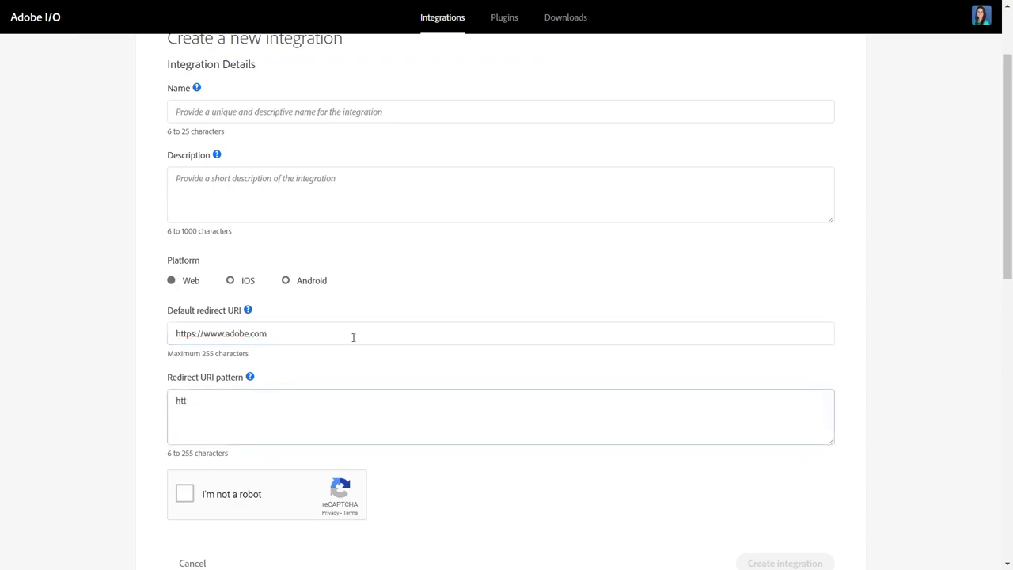
type("ps://www\\.adobe.\\com")
scroll(353, 337, "down", 1)
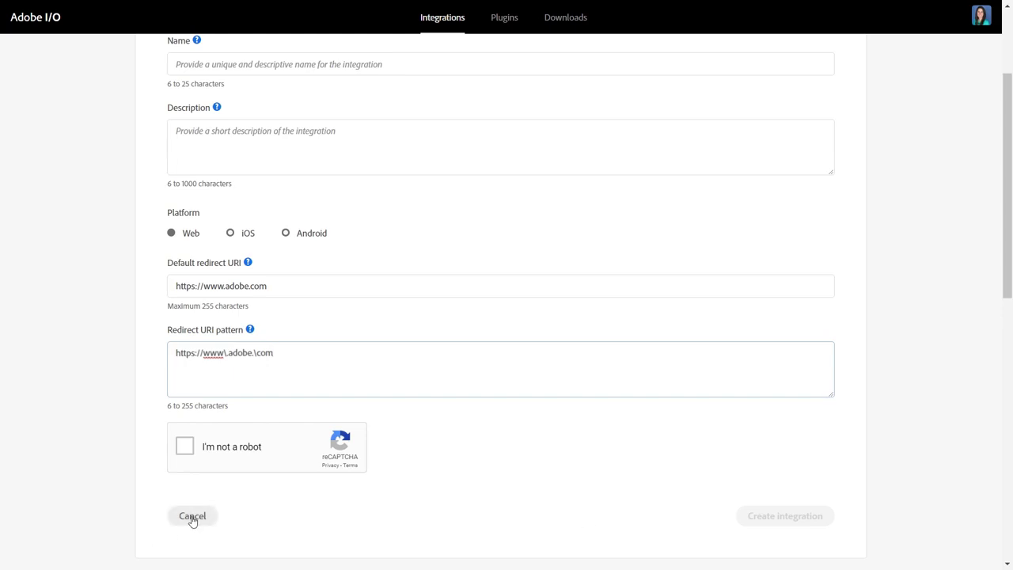
left_click(192, 517)
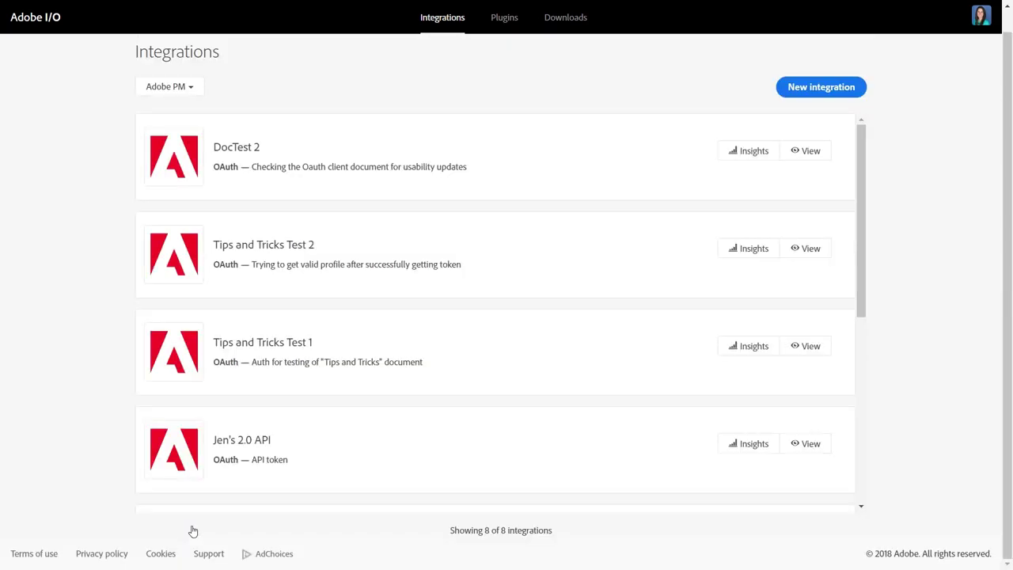
Open the existing OAuth integration described as "API token" and view its client credentials and integration details.
left_click(796, 448)
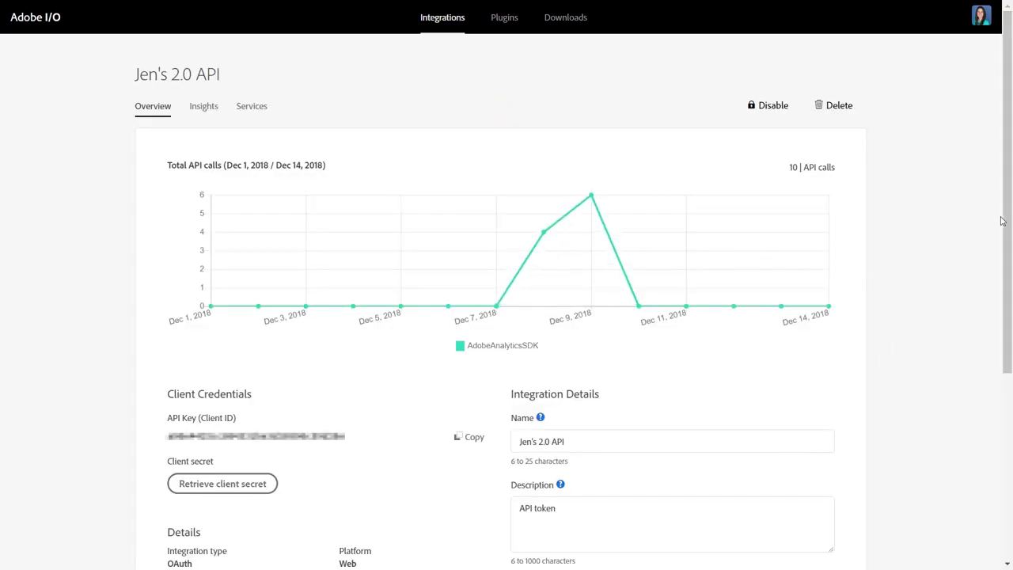
left_click_drag(1008, 224, 1002, 328)
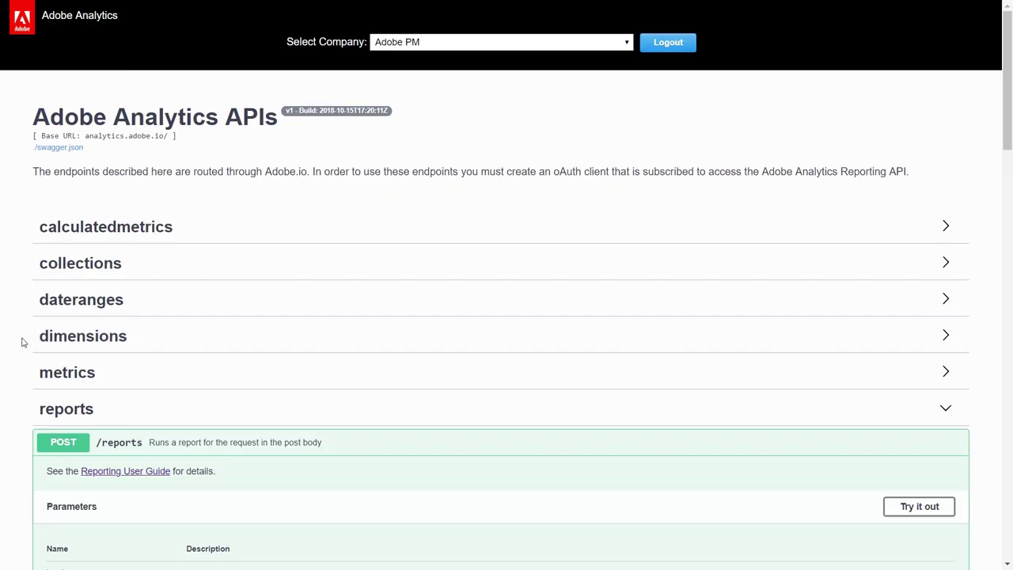
Examine the POST /reports example body and request URL in the Adobe Analytics APIs page, highlighting the company ID within the URL.
scroll(23, 342, "down", 2)
scroll(23, 341, "down", 2)
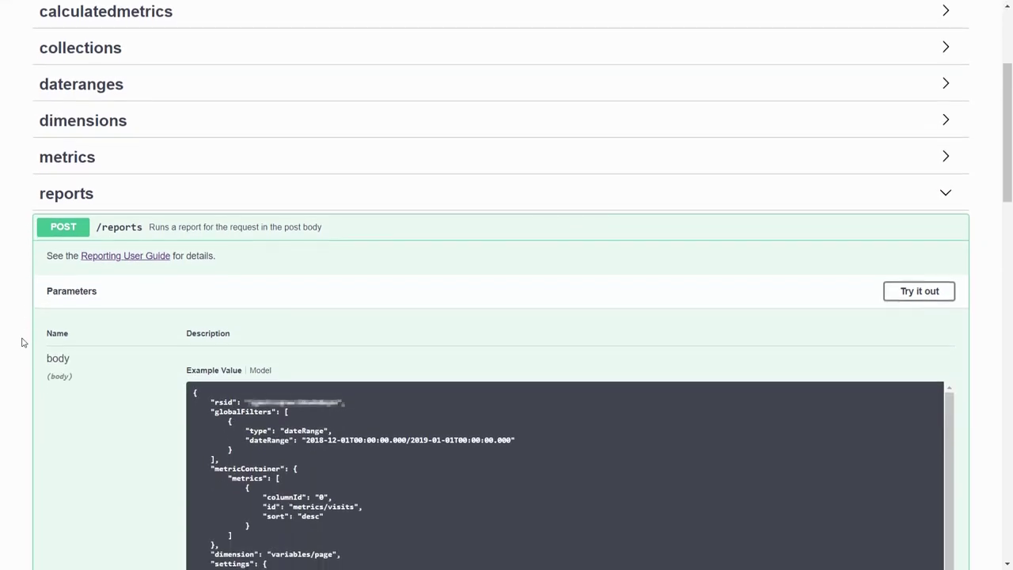
scroll(23, 342, "down", 3)
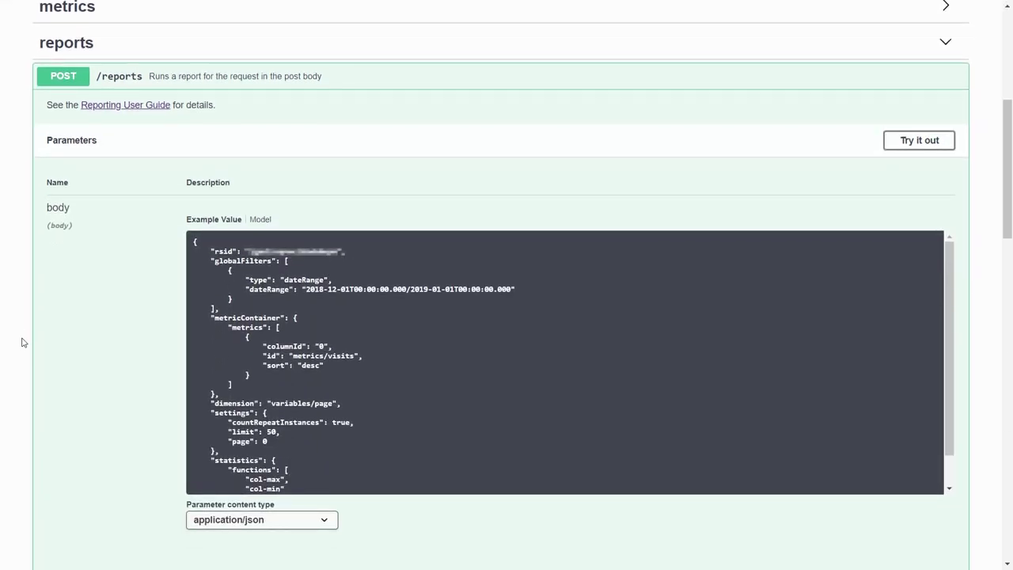
scroll(23, 342, "down", 3)
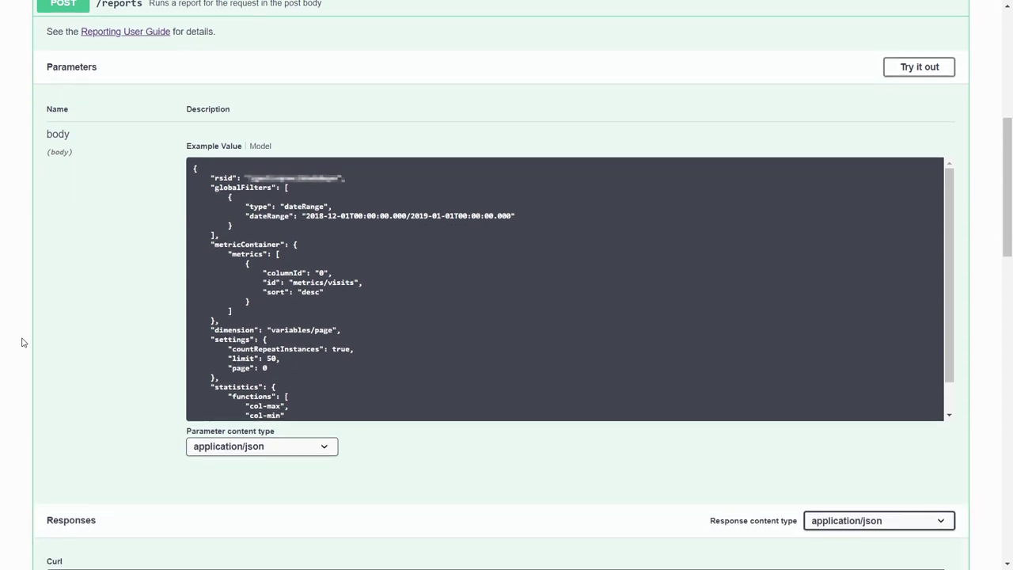
scroll(23, 342, "down", 3)
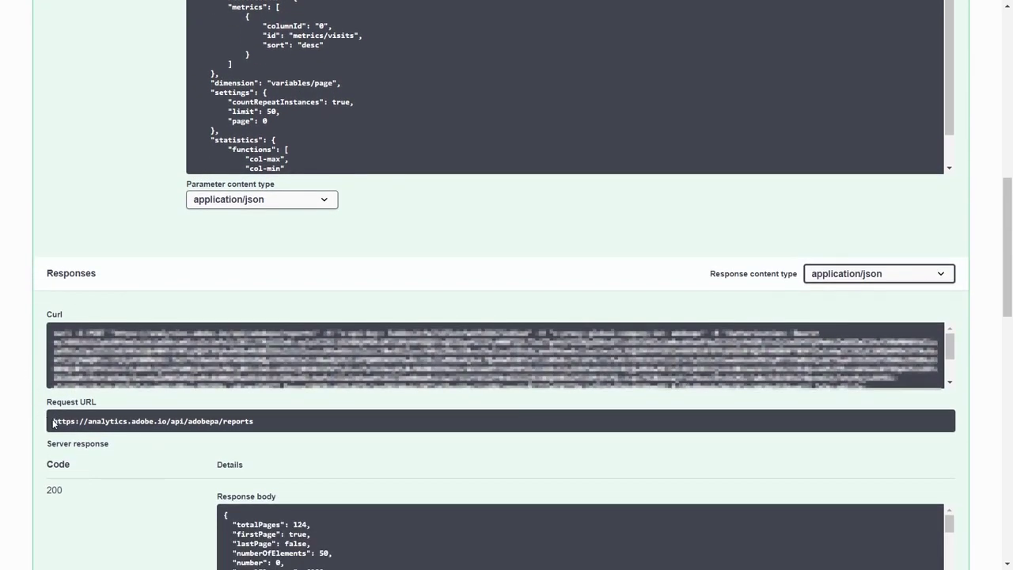
left_click_drag(53, 424, 256, 425)
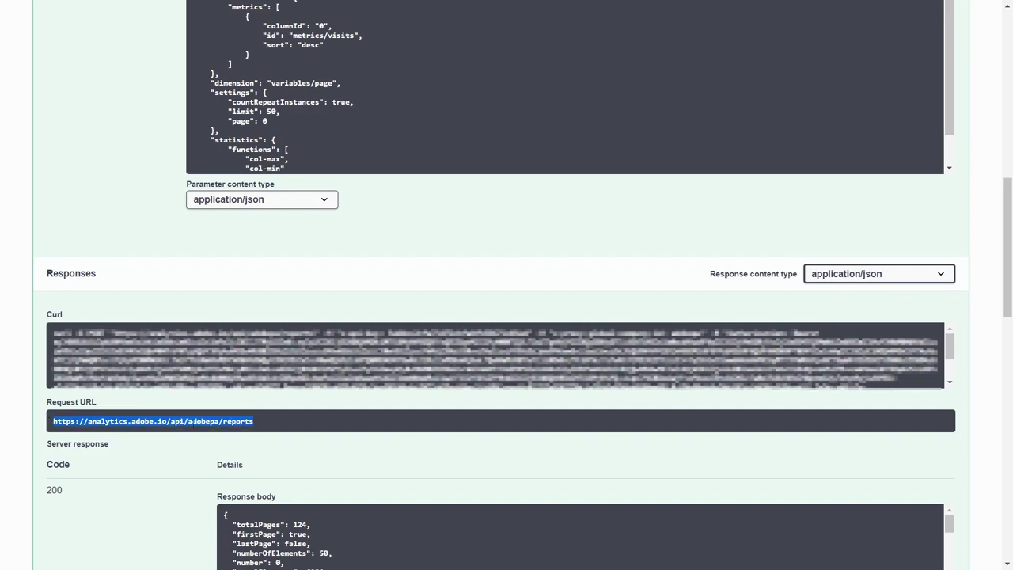
left_click(191, 421)
left_click_drag(188, 421, 220, 421)
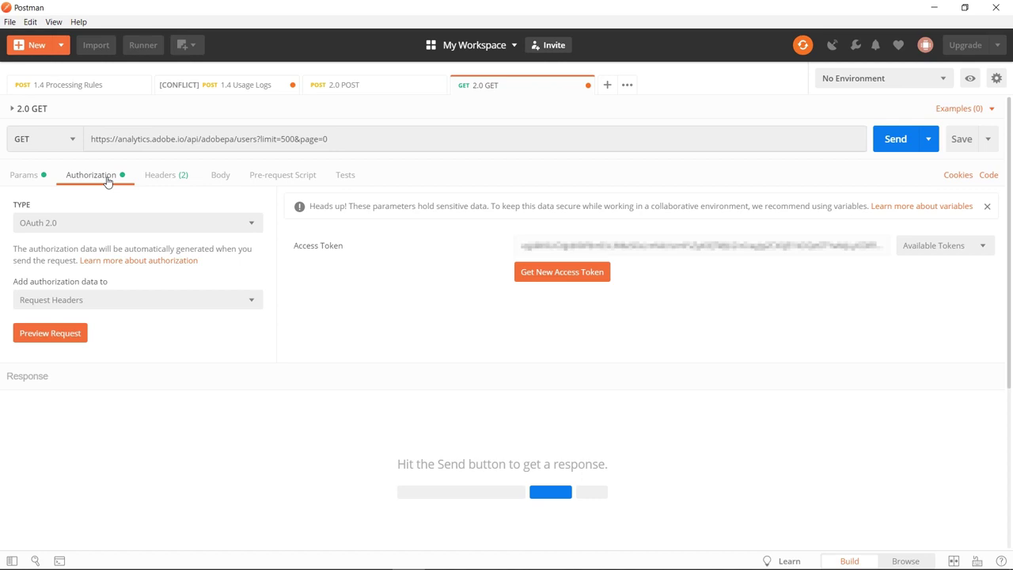
Set the 2.0 GET request's authorization type to OAuth 2.0 in Postman and open the new access token form.
left_click(112, 224)
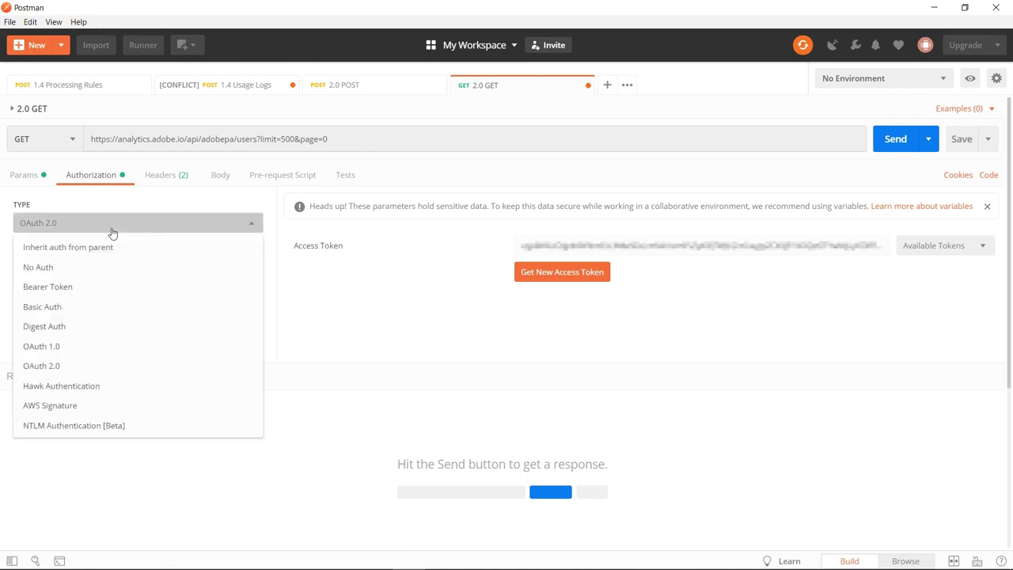
left_click(67, 367)
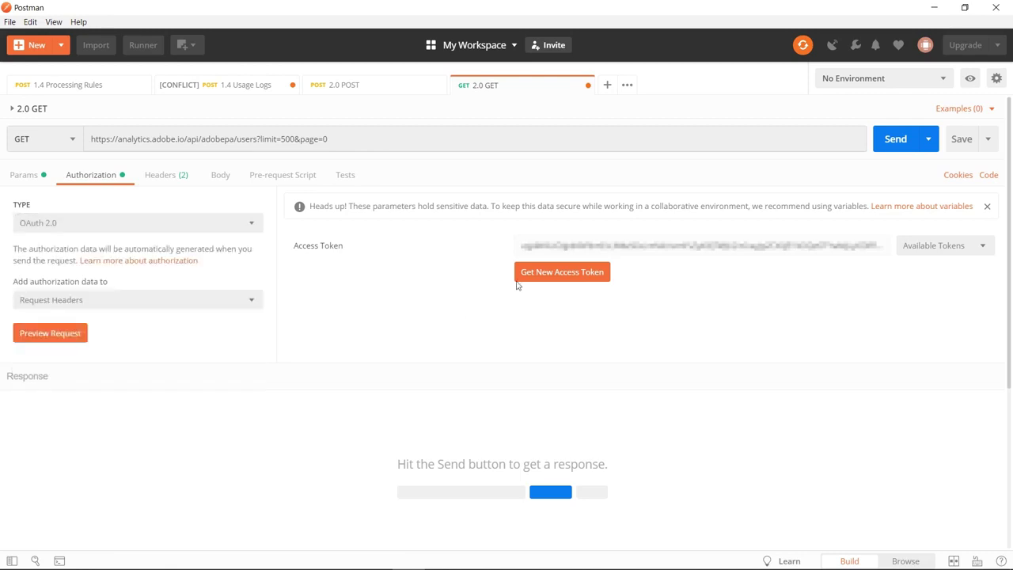
left_click(560, 273)
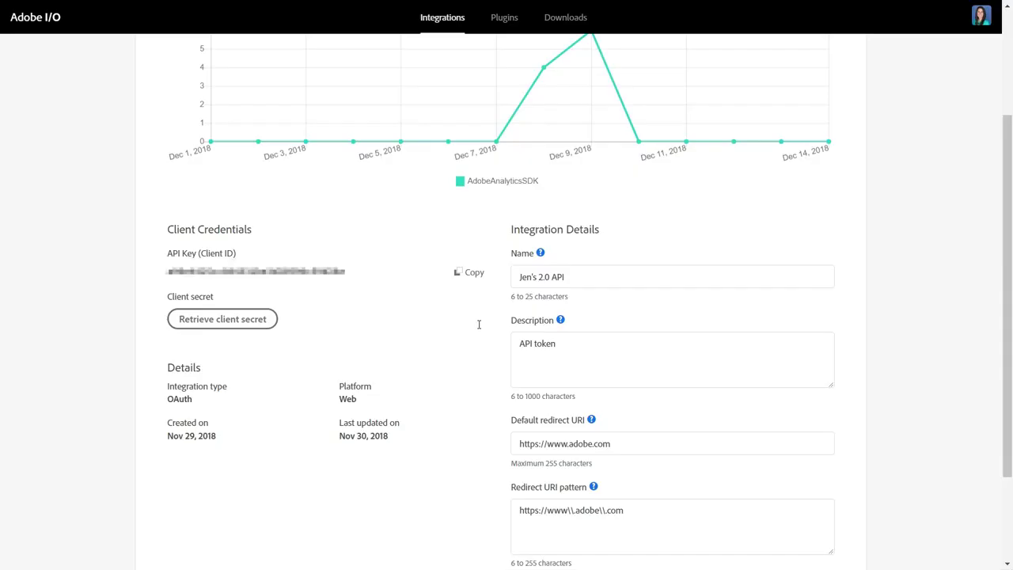
Retrieve and copy the integration's client secret in Adobe I/O, and paste it into the Client Secret field of Postman's token form.
left_click(222, 320)
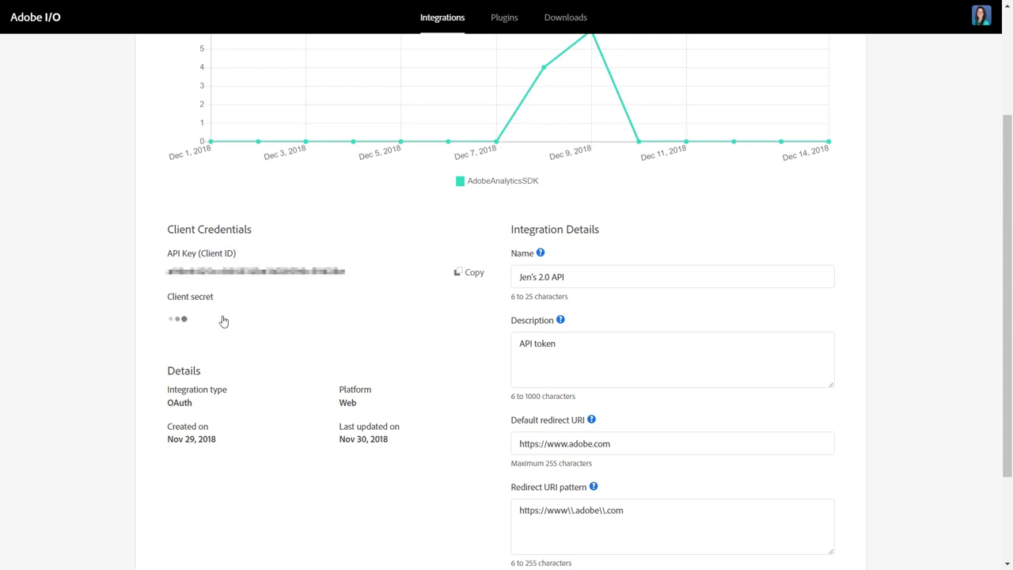
left_click(472, 318)
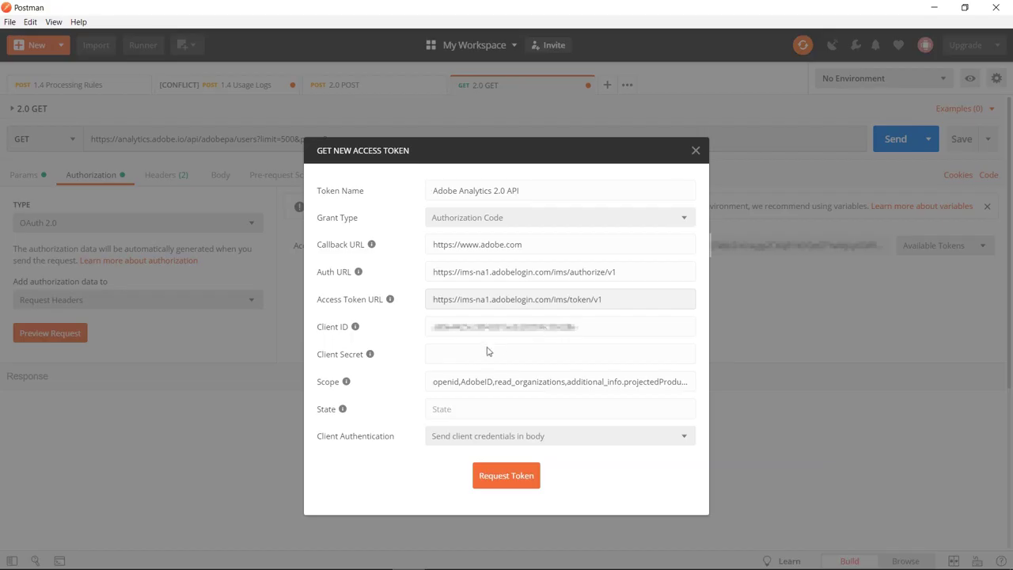
left_click(471, 356)
key("ctrl+v")
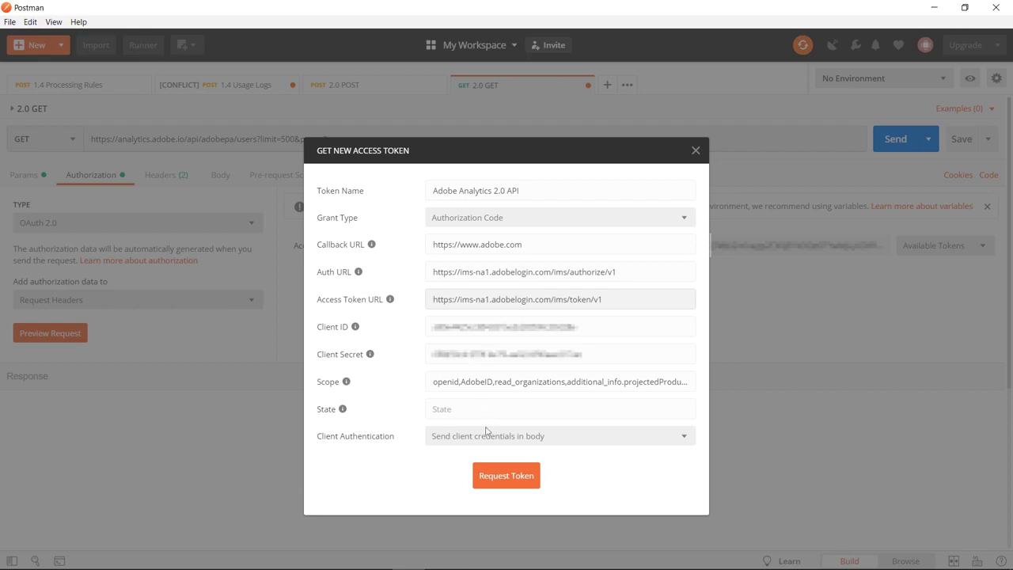
Request the access token, signing in to the personal Adobe ID account with the account password, and close the token manager.
left_click(507, 477)
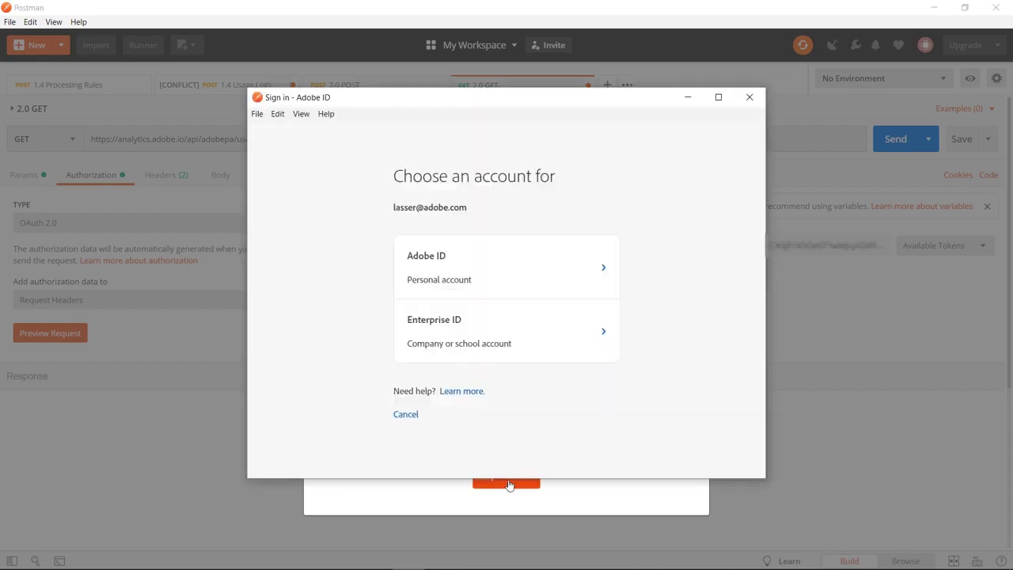
left_click(521, 269)
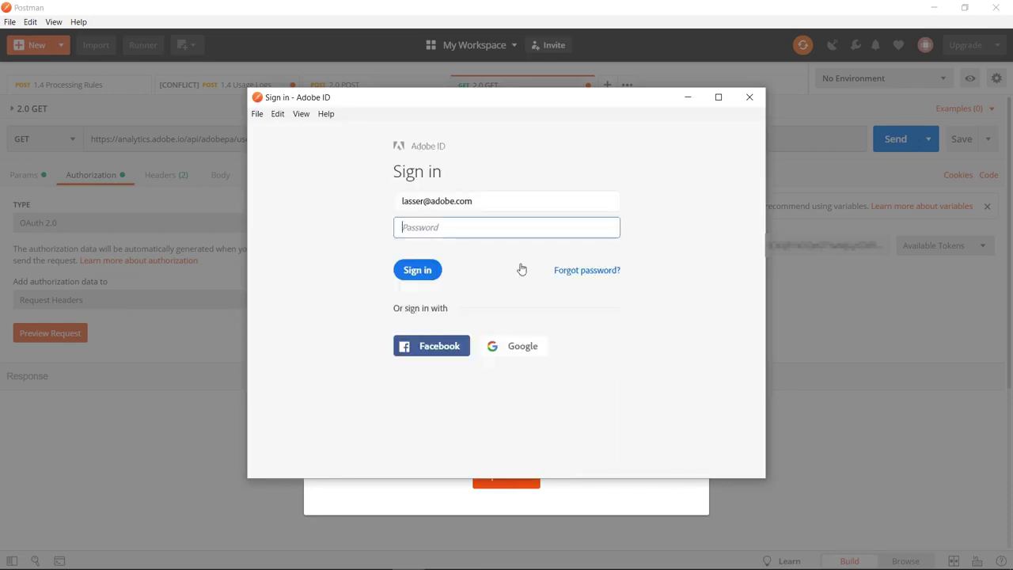
type("•••••••")
key("Return")
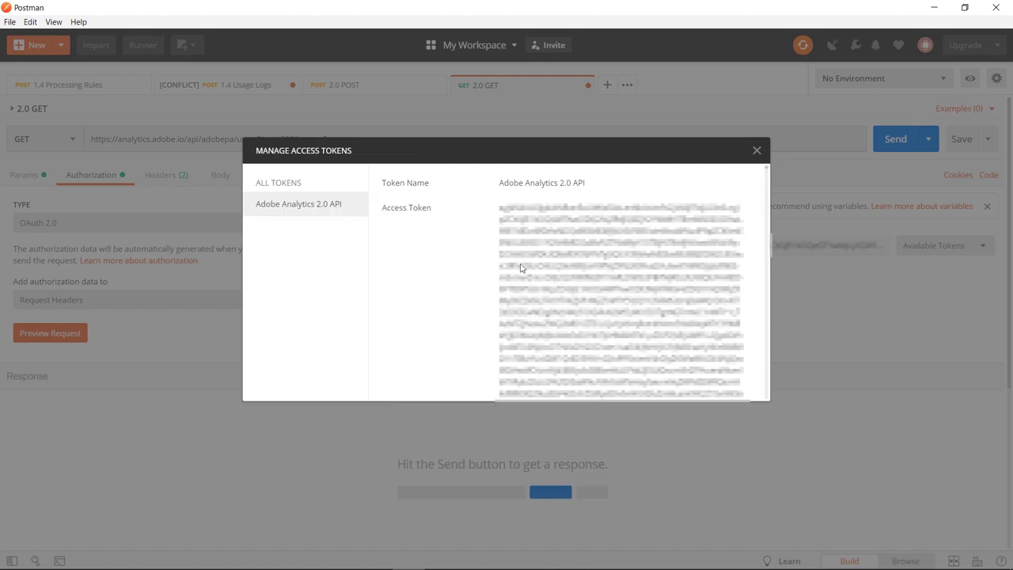
left_click(757, 151)
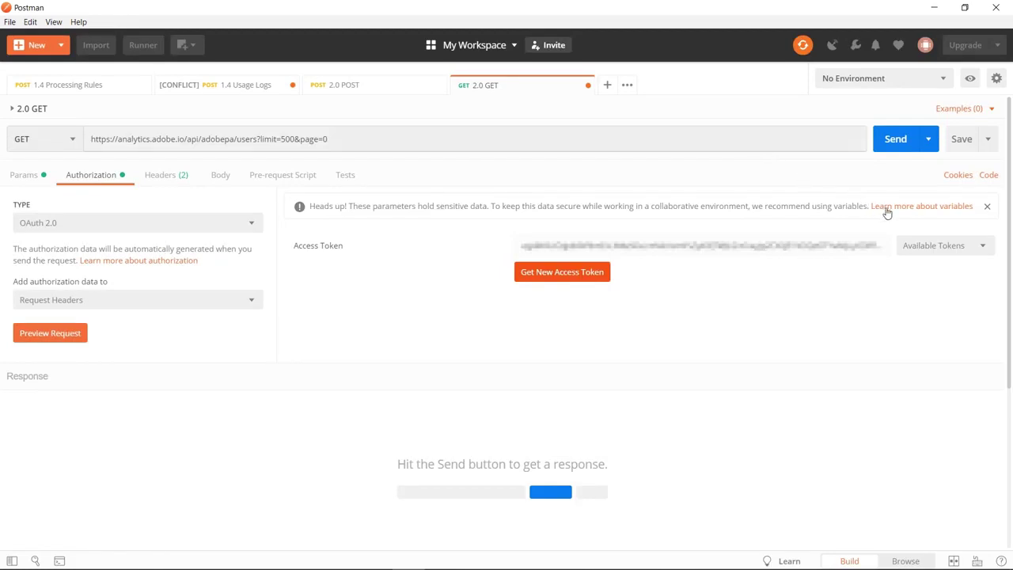
Apply the Adobe Analytics 2.0 API token to the 2.0 GET request, add it to the request headers, and display the headers.
left_click(959, 246)
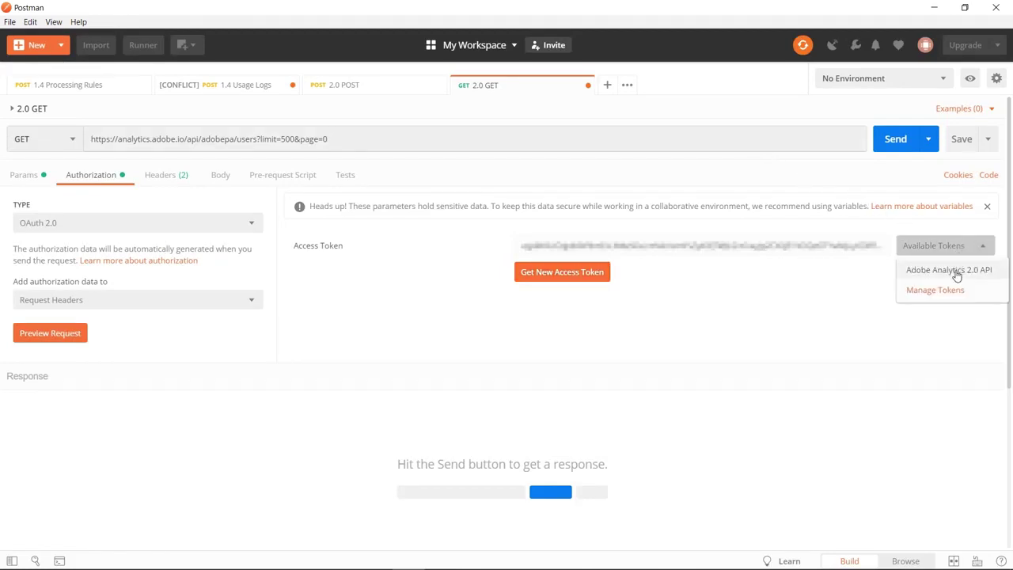
left_click(956, 271)
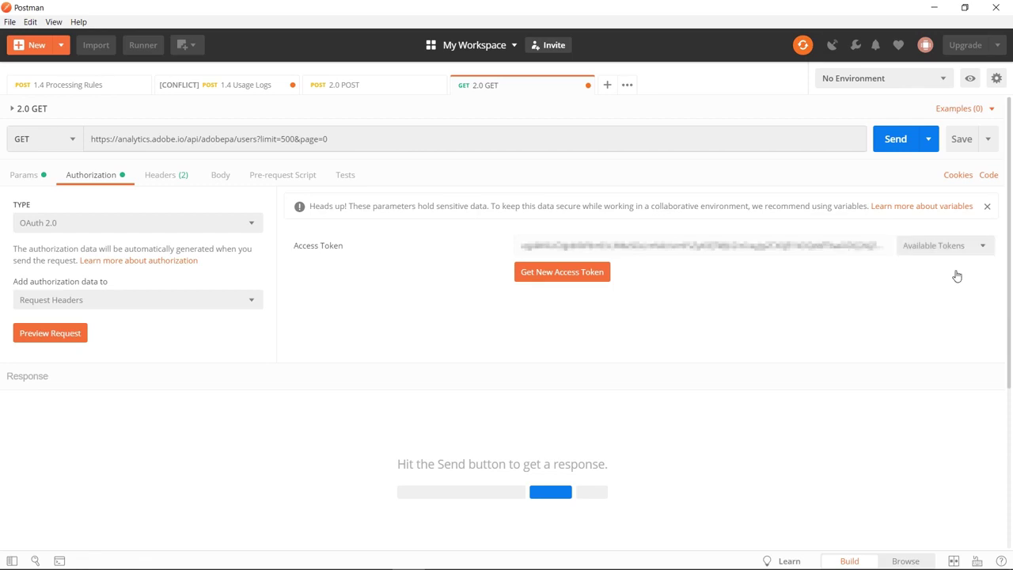
left_click(54, 342)
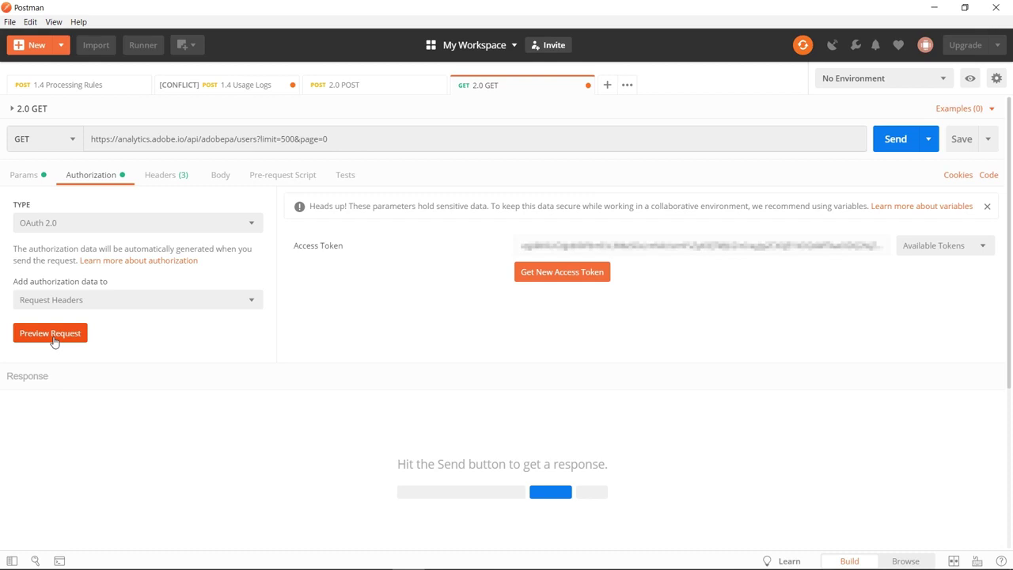
left_click(180, 180)
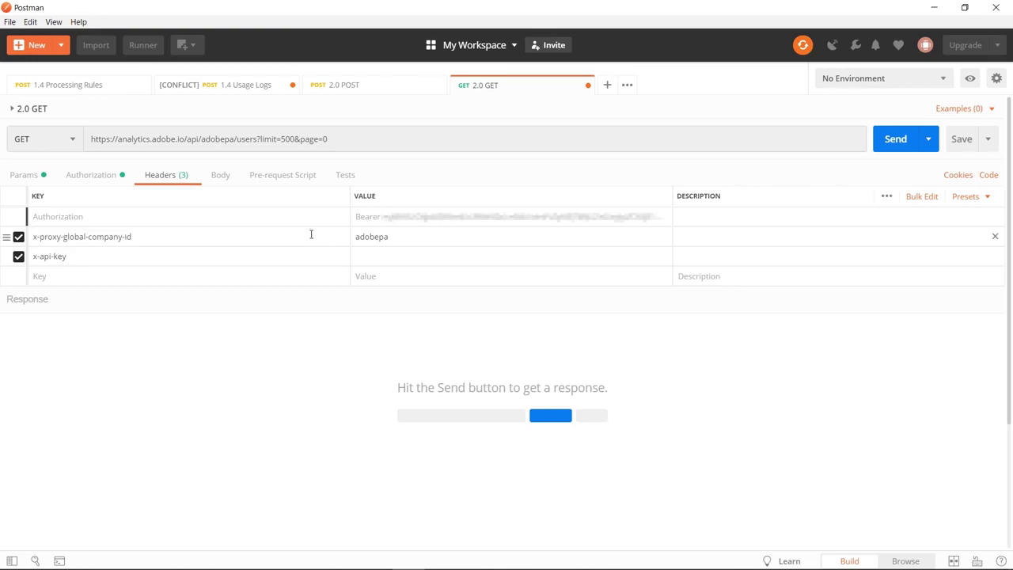
Check the x-proxy-global-company-id value adobepa and paste the API key as the value of the x-api-key header.
double_click(371, 236)
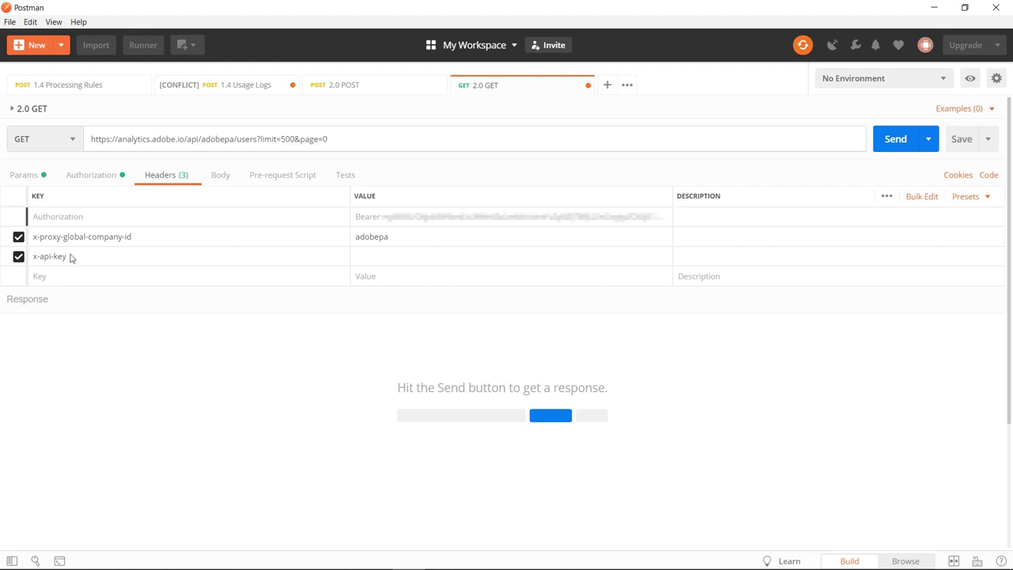
left_click(386, 260)
key("ctrl+v")
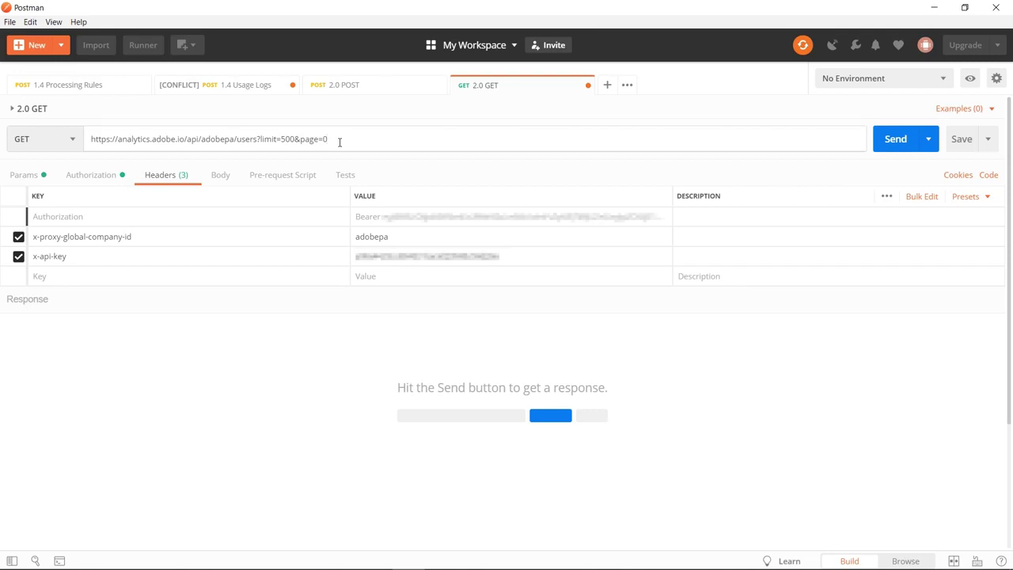
Send the GET request to the users endpoint and examine the login entries of the users in the response body.
left_click_drag(91, 139, 258, 140)
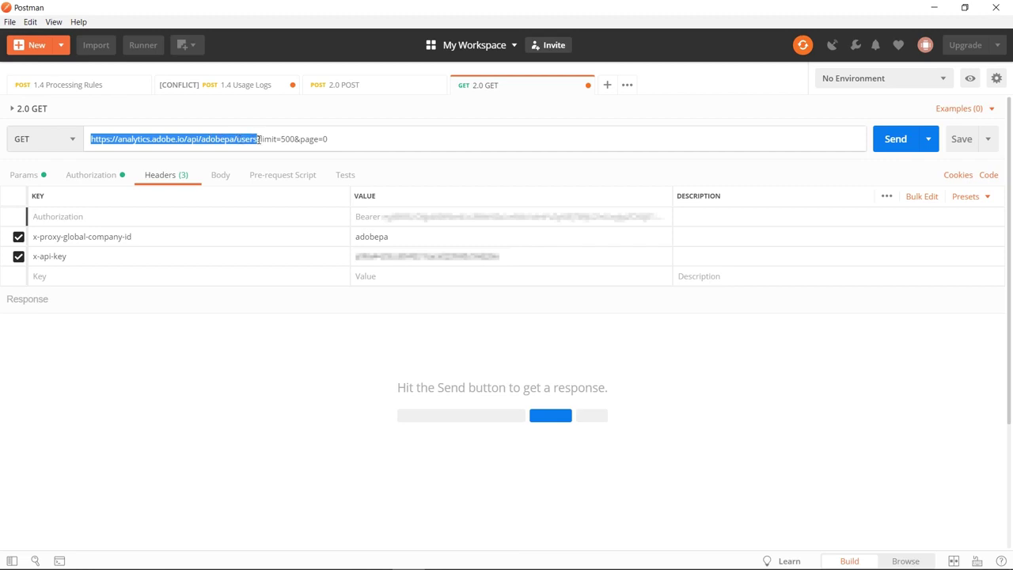
left_click(286, 138)
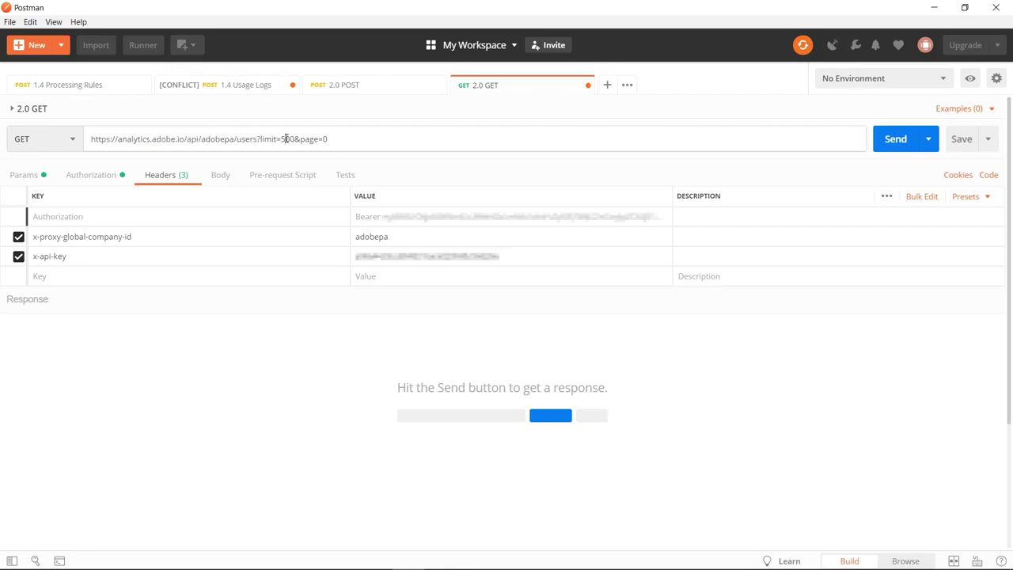
left_click(885, 147)
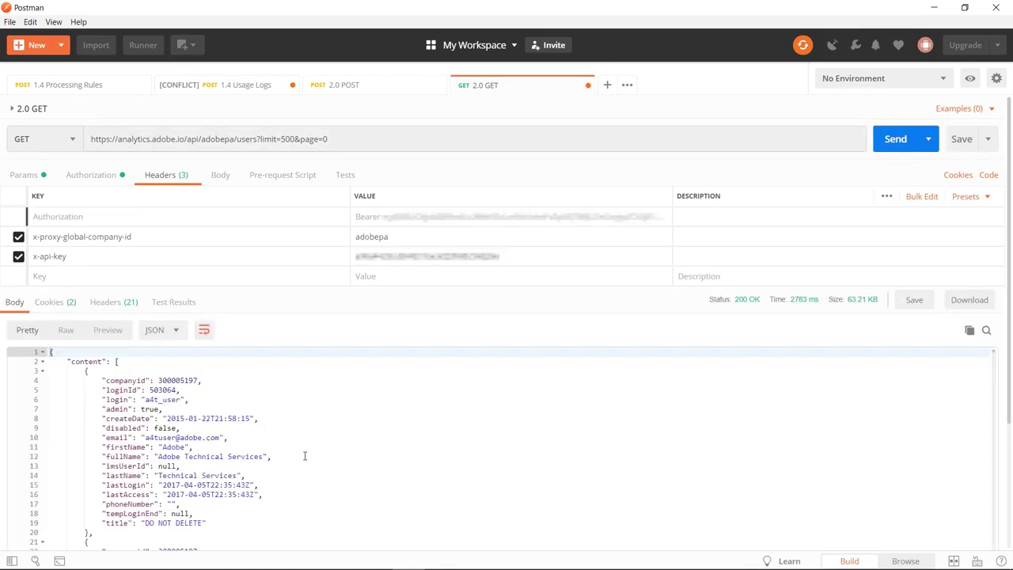
scroll(304, 456, "down", 1)
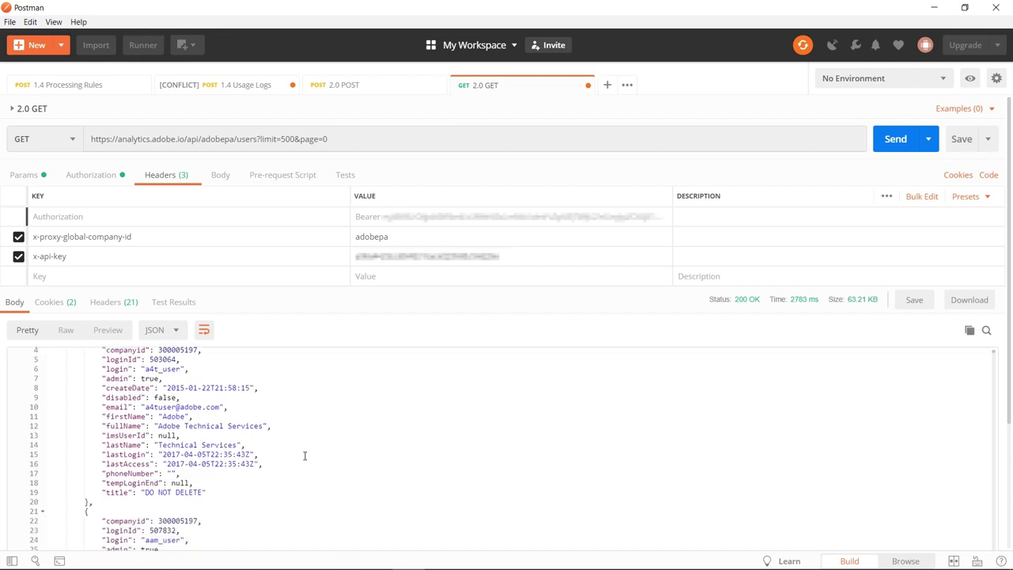
scroll(304, 456, "up", 2)
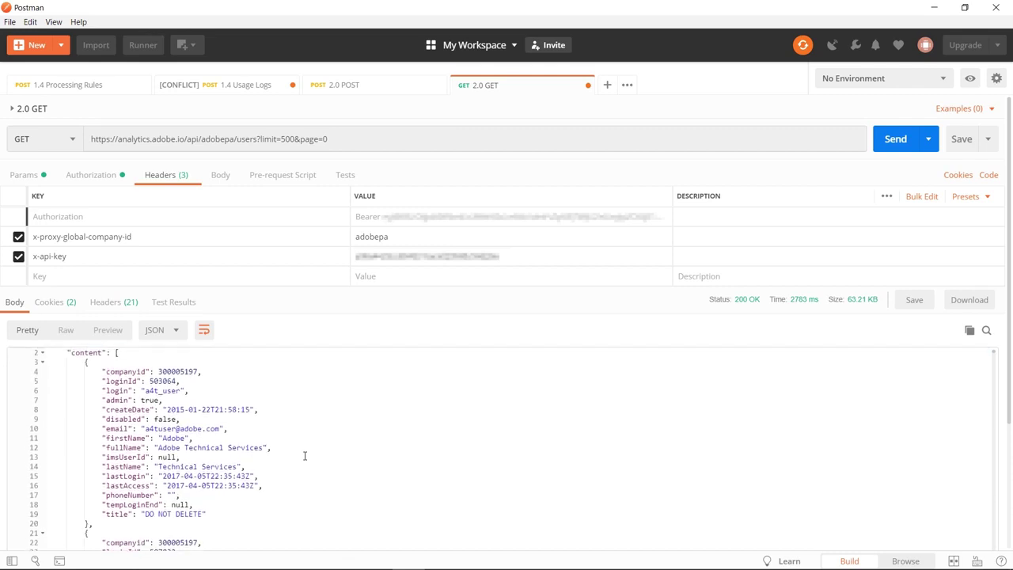
left_click_drag(190, 396, 107, 399)
scroll(349, 440, "down", 3)
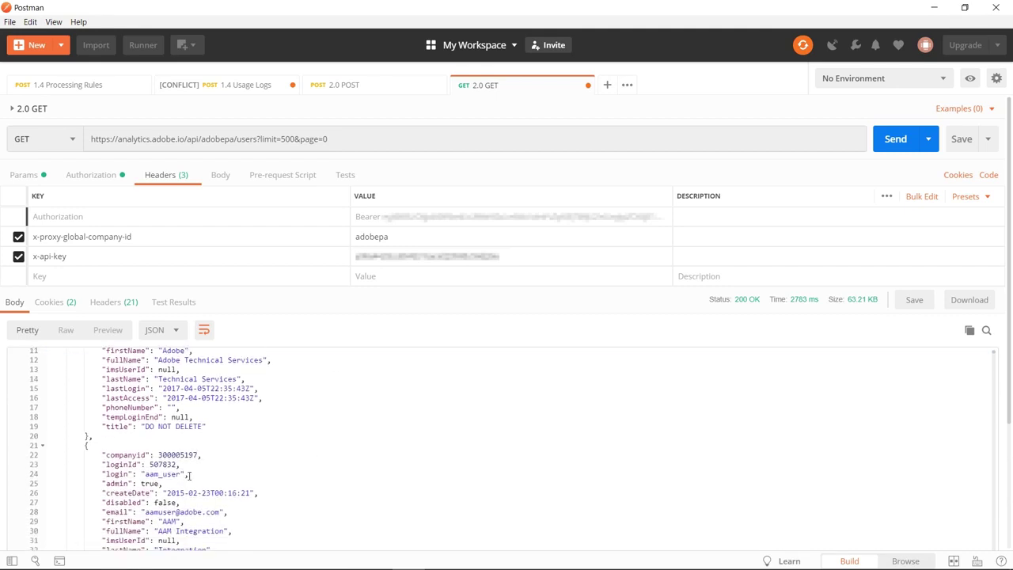
left_click_drag(189, 473, 106, 473)
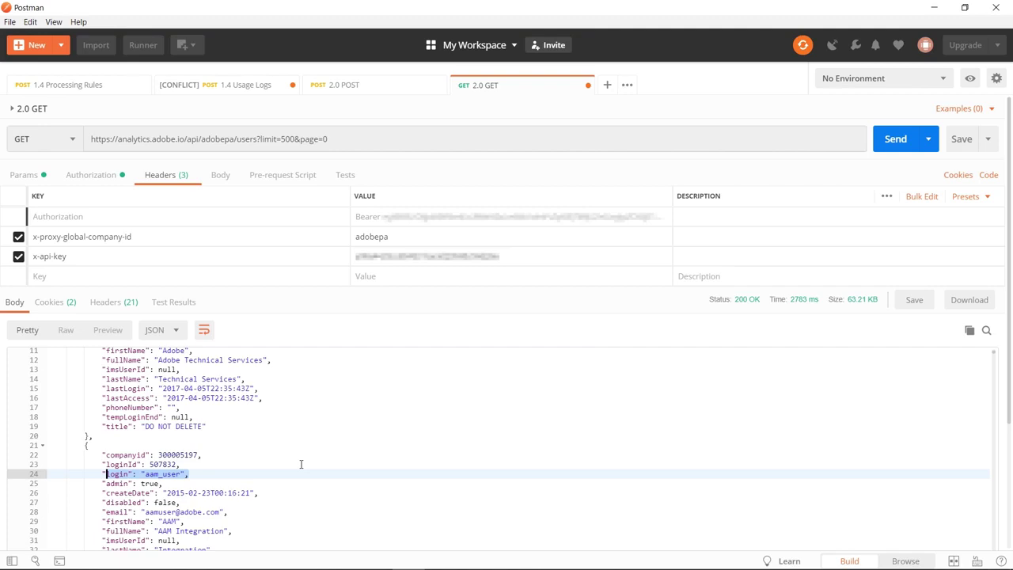
left_click(73, 141)
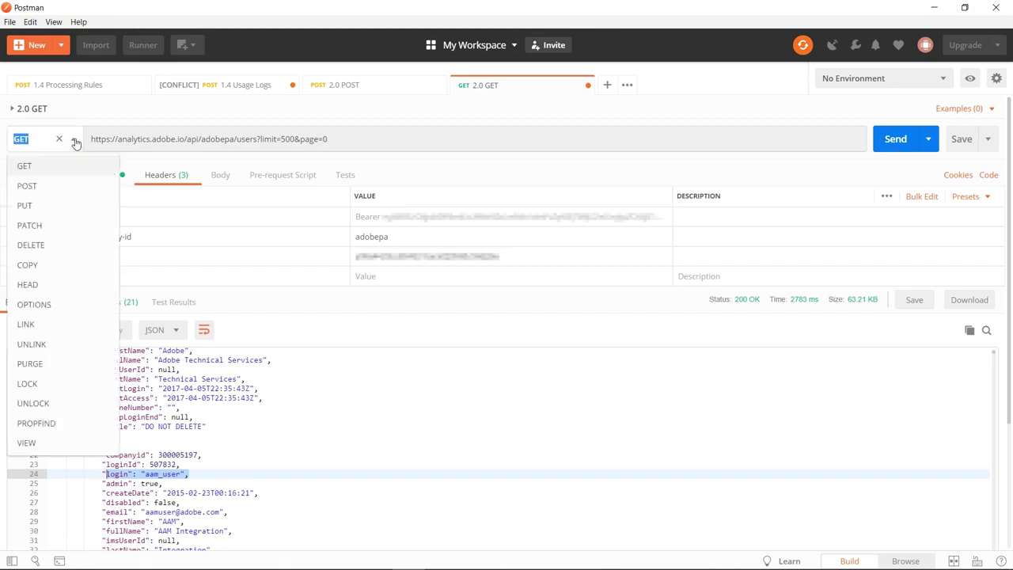
left_click(53, 190)
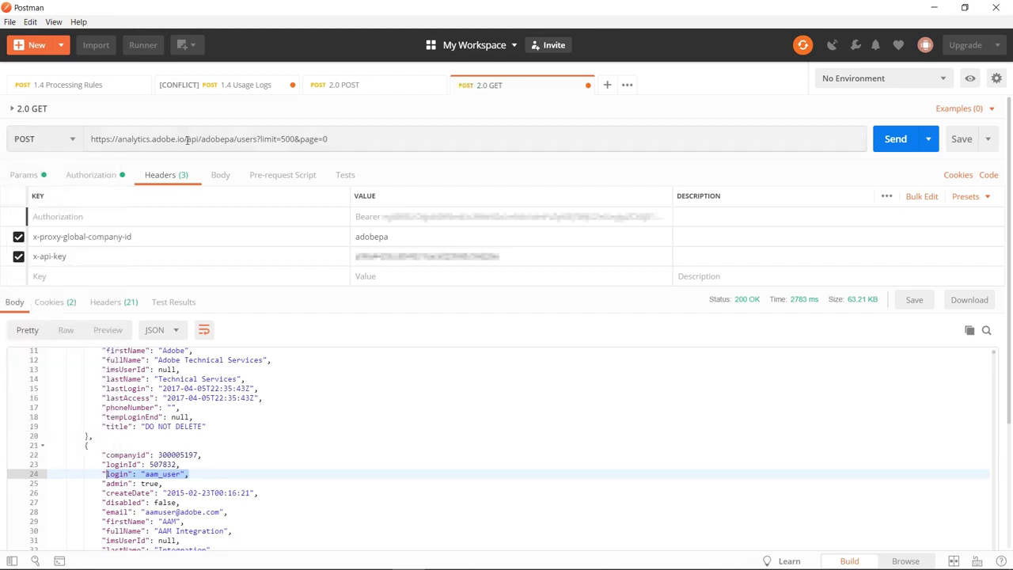
left_click_drag(236, 140, 258, 140)
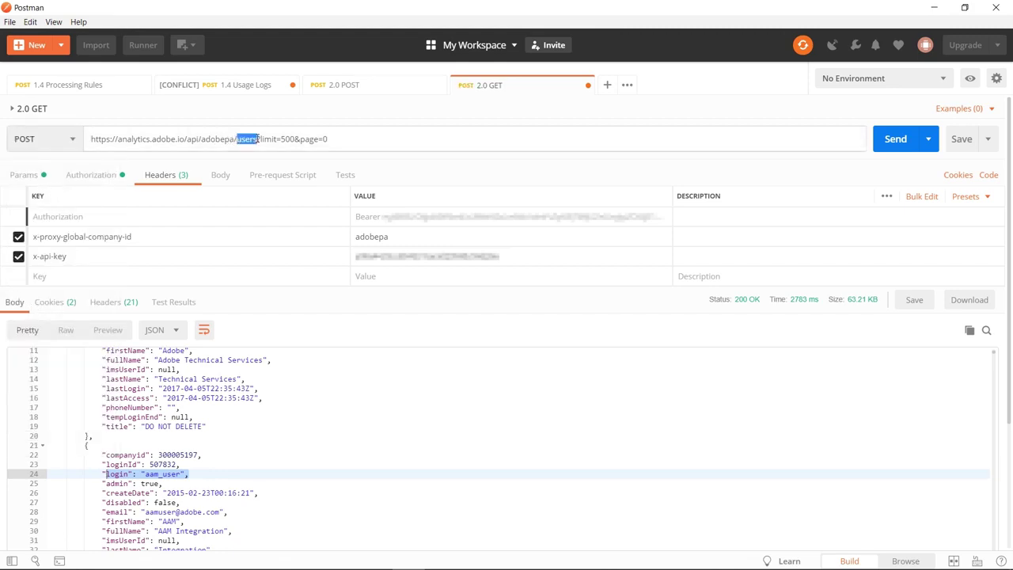
type("reports")
key("Delete")
key("Delete")
key("Delete")
key("Delete")
key("Delete")
key("Delete")
key("Delete")
key("Delete")
key("Delete")
key("Delete")
key("Delete")
key("Delete")
key("Delete")
key("Delete")
key("Delete")
key("Delete")
key("Delete")
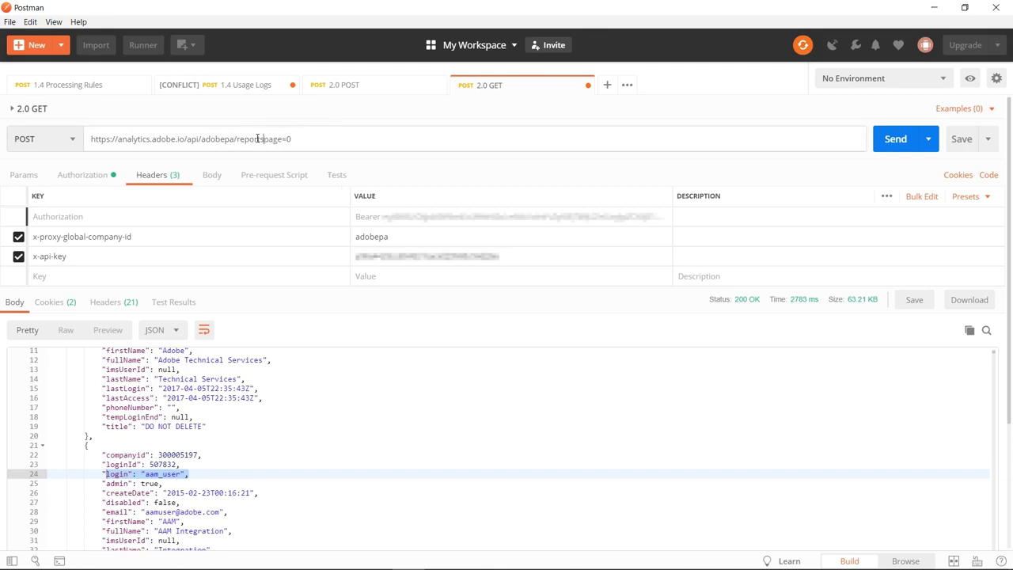
Set the request body to raw JSON (application/json) and paste the report definition with metrics/visits, dimension variables/page and limit 50.
left_click(212, 176)
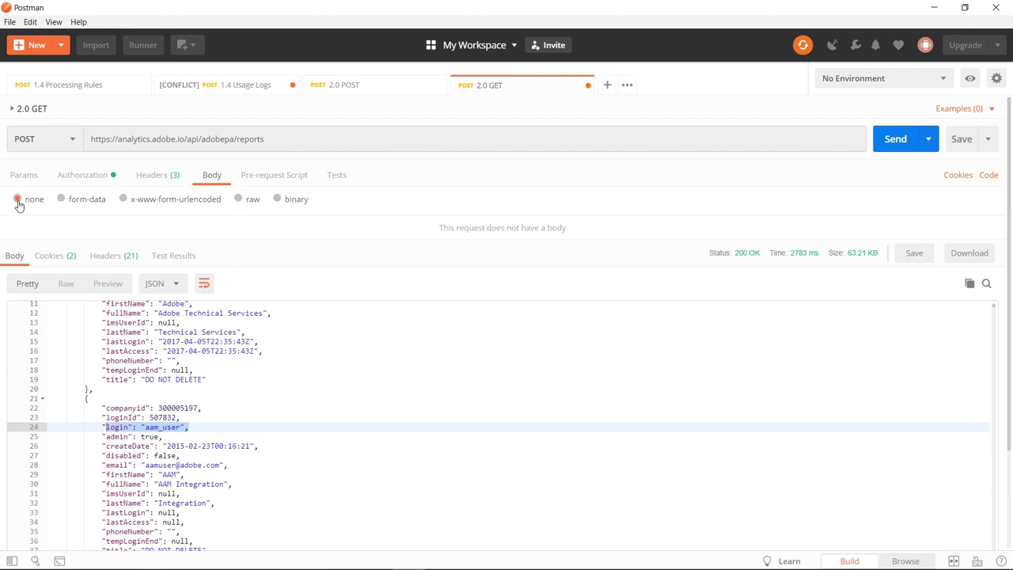
left_click(240, 200)
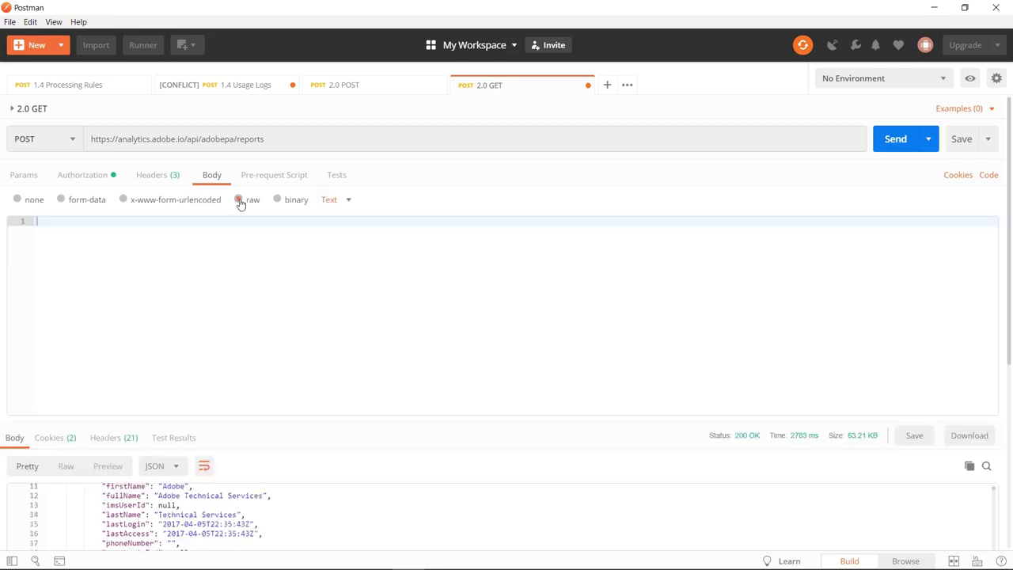
left_click(348, 202)
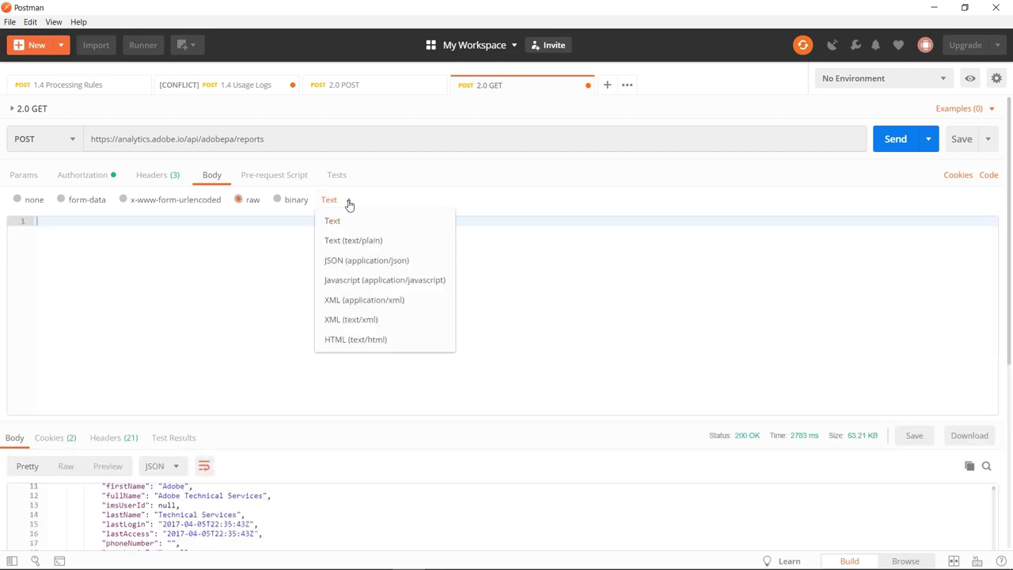
left_click(351, 261)
right_click(351, 265)
left_click(280, 263)
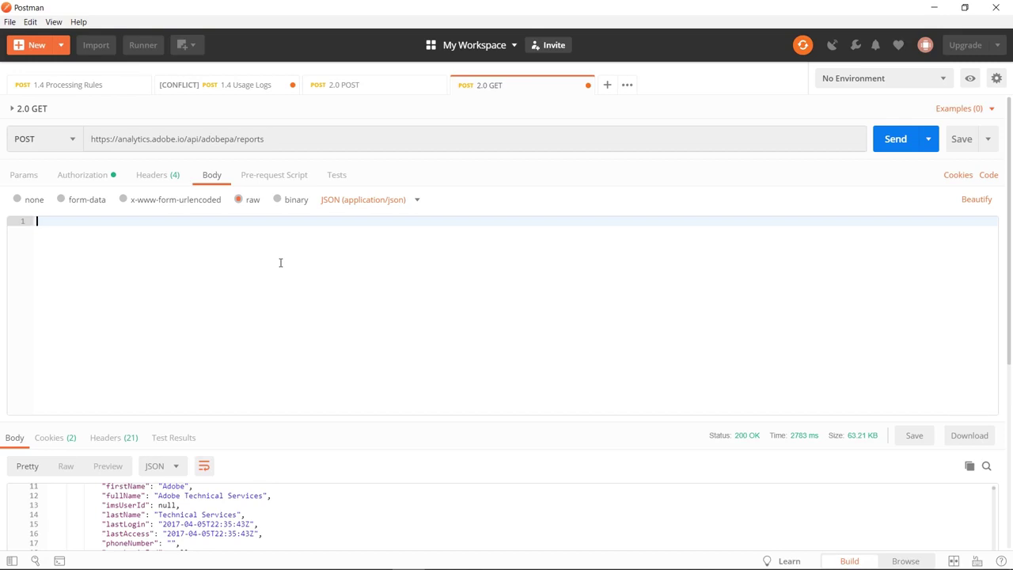
key("ctrl+v")
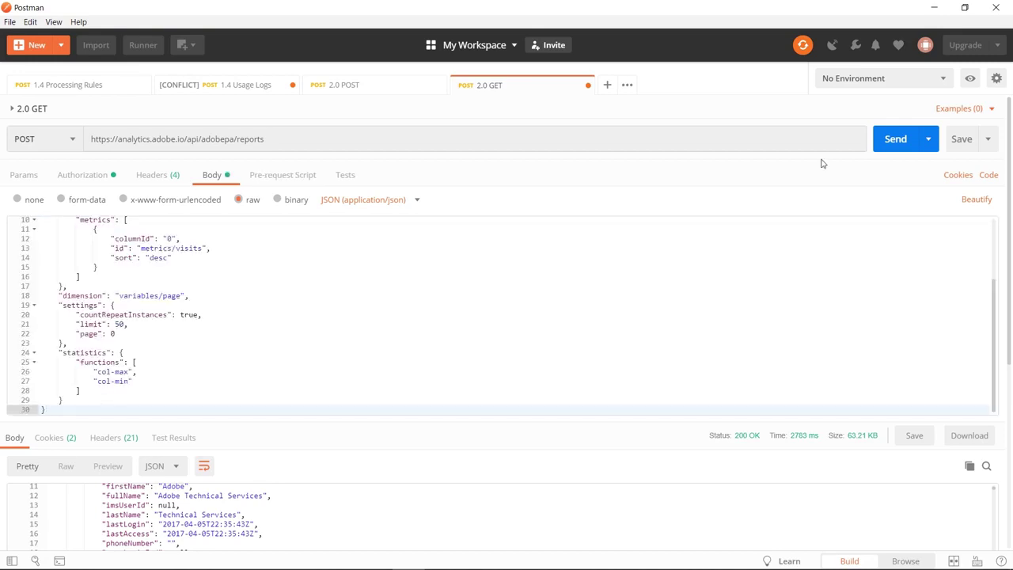
Send the POST request, enlarge the response area, and examine the page values and their visit data in the report rows.
left_click(912, 148)
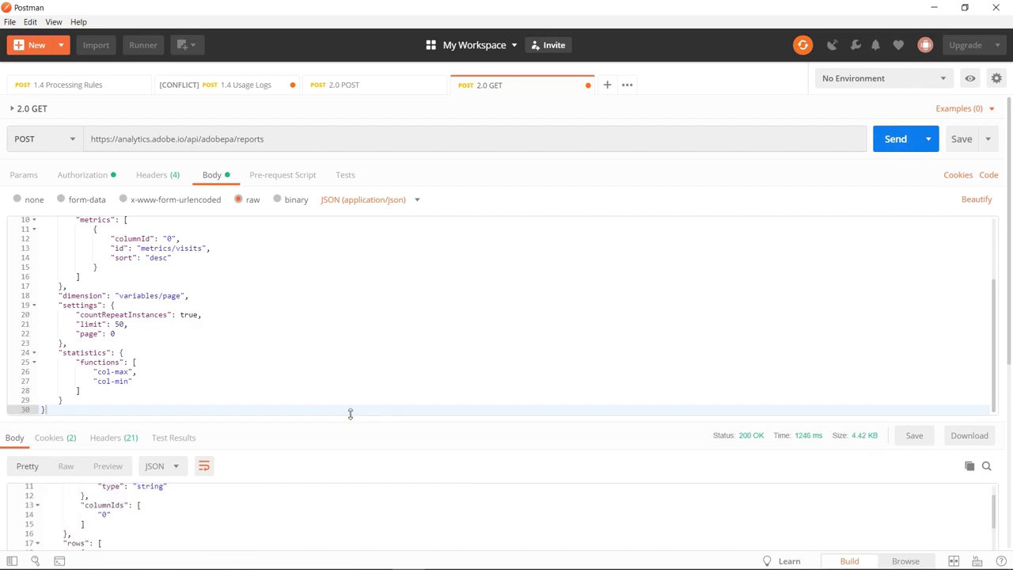
left_click_drag(351, 414, 340, 314)
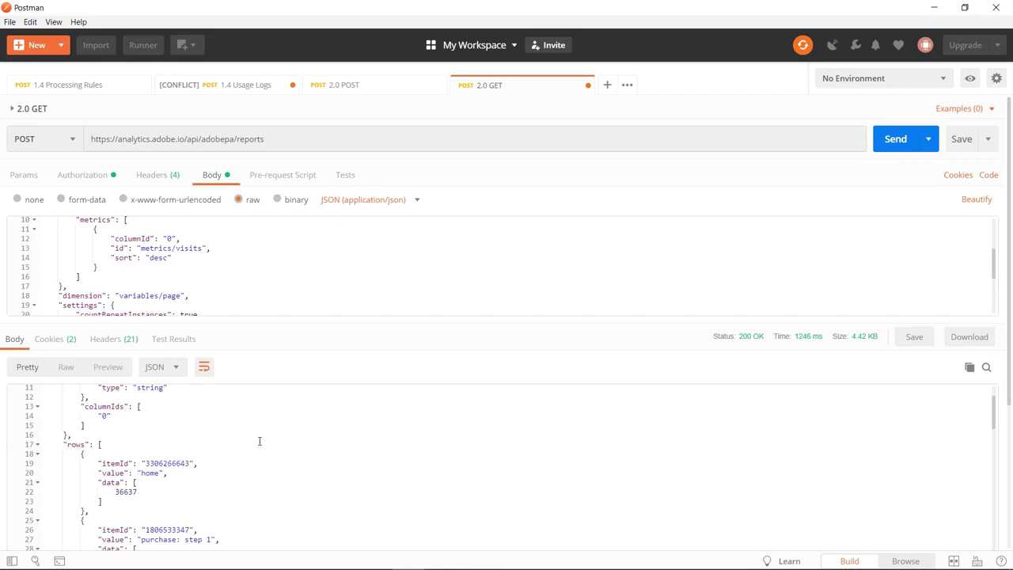
scroll(261, 442, "up", 3)
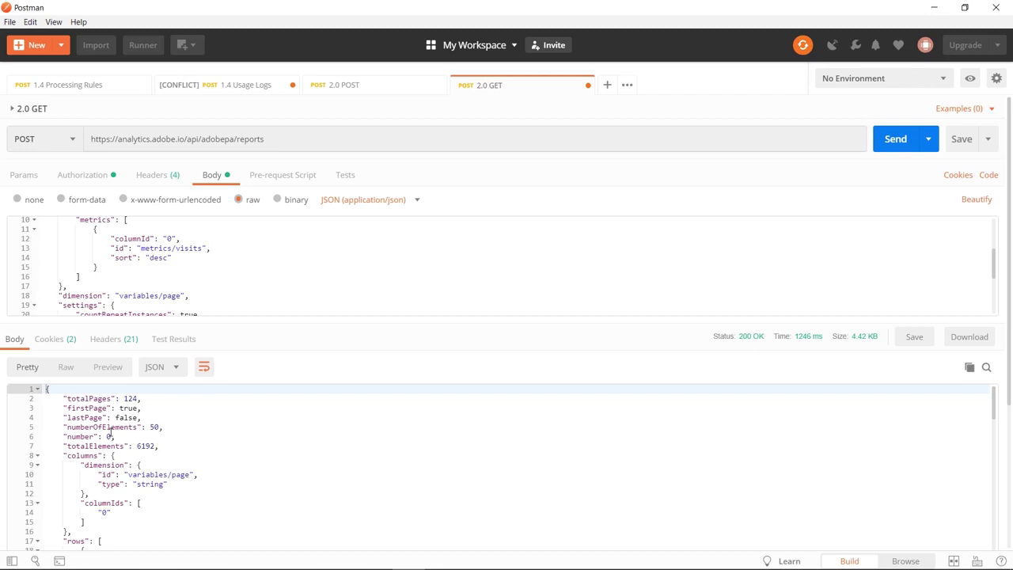
scroll(111, 432, "down", 3)
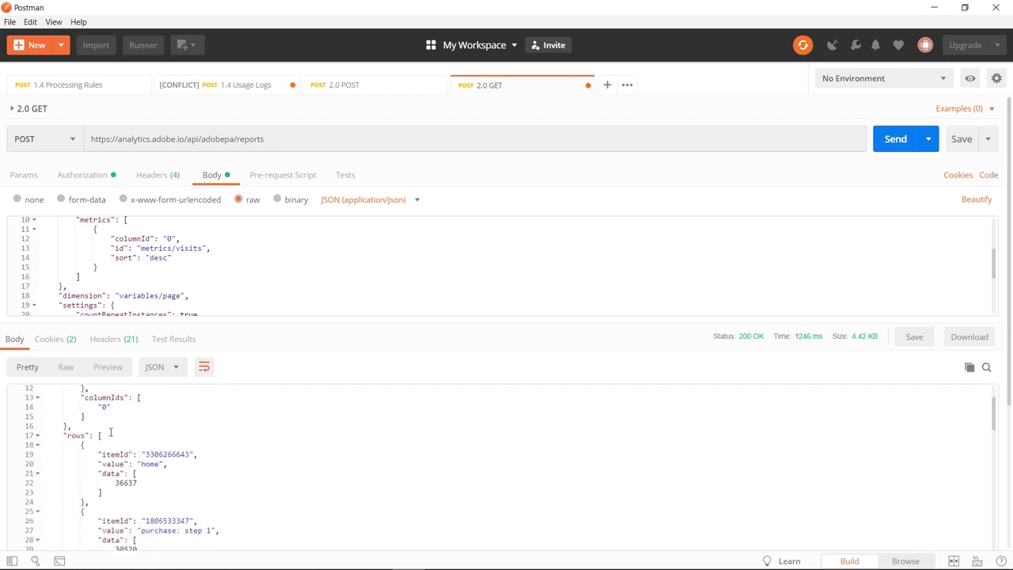
left_click_drag(96, 460, 169, 461)
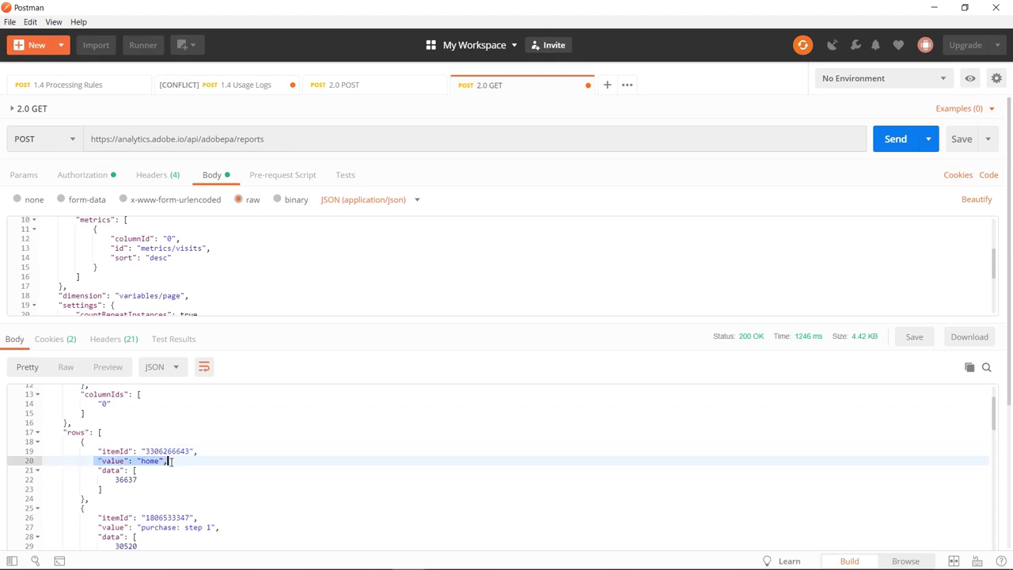
left_click(125, 478)
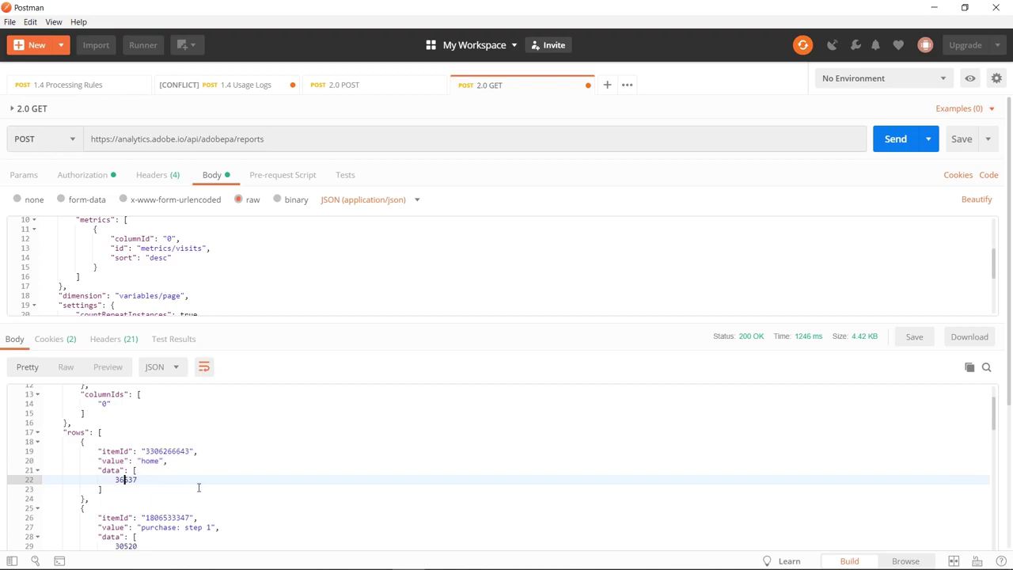
scroll(199, 488, "down", 3)
left_click(137, 453)
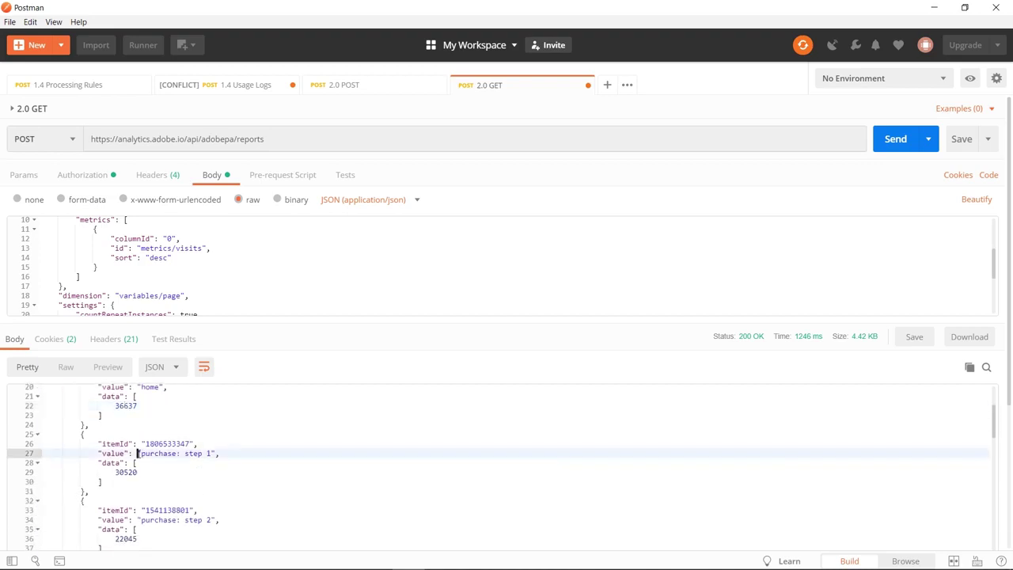
left_click_drag(137, 453, 212, 453)
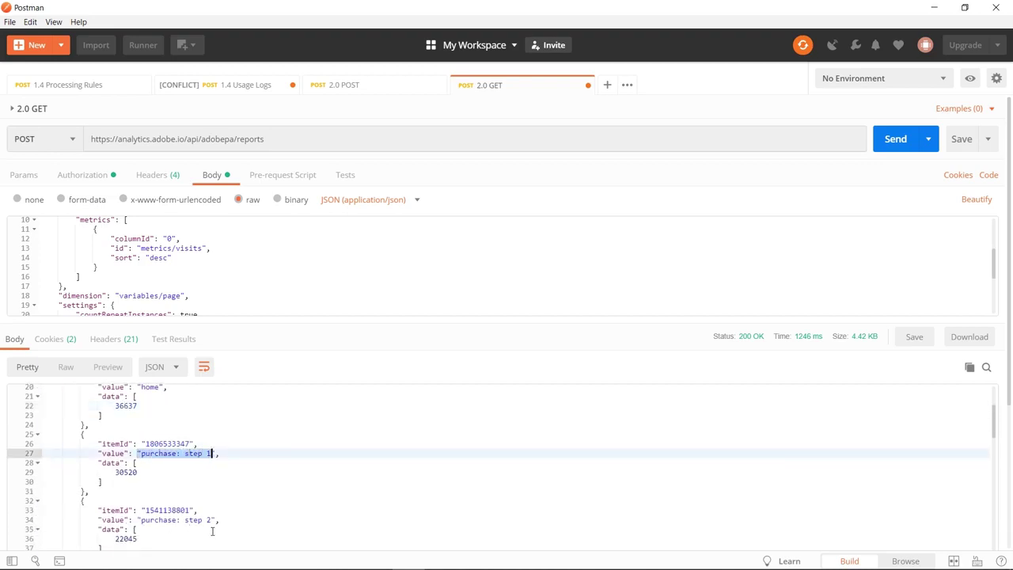